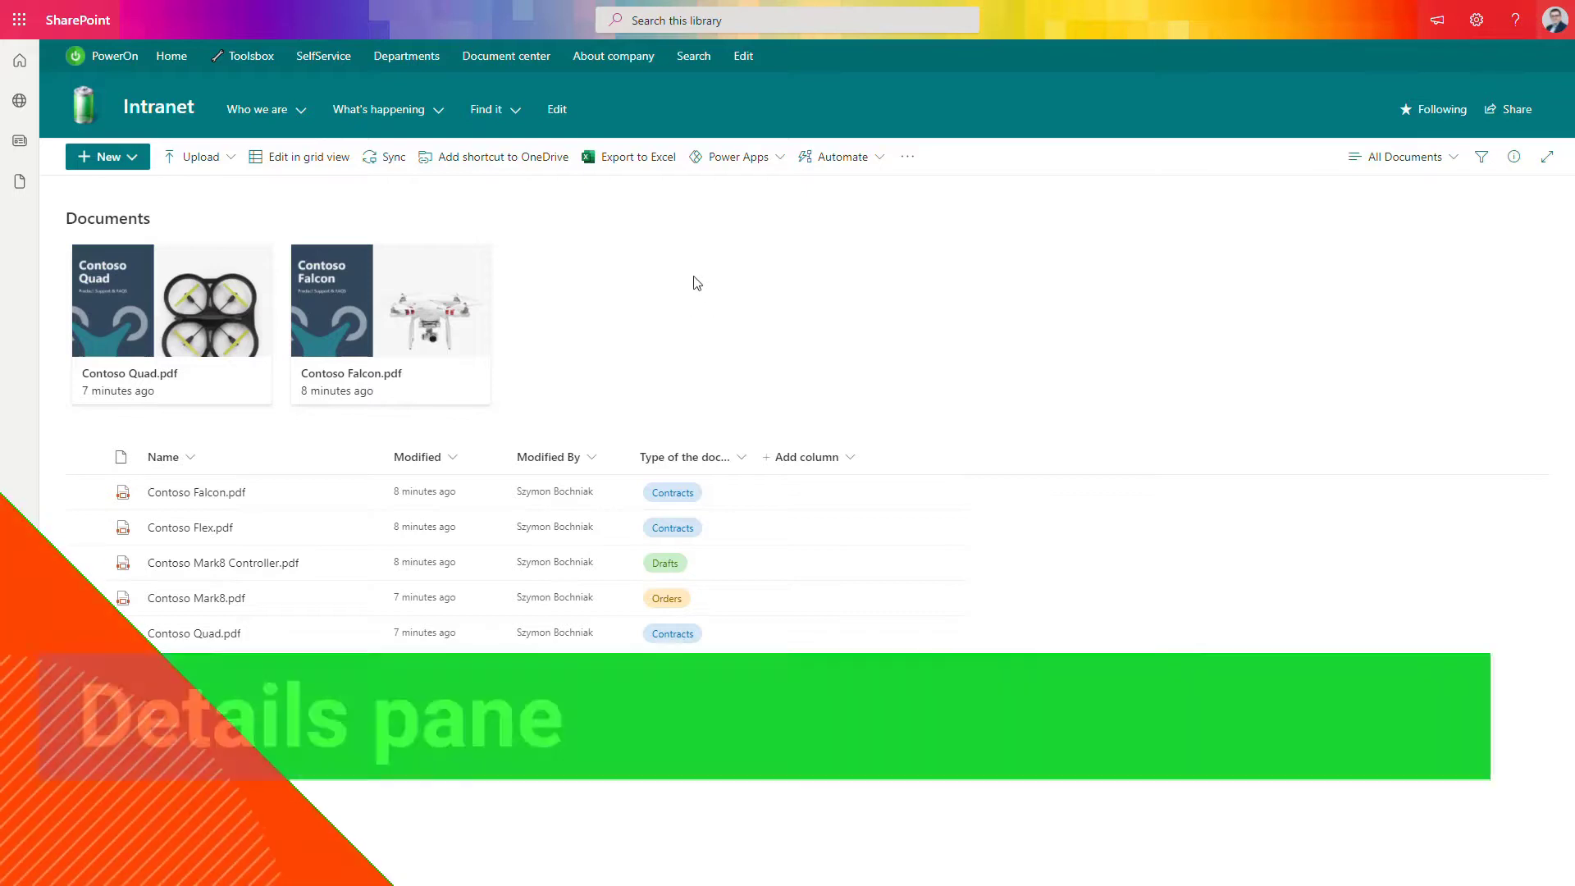
Show the details of Contoso Flex.pdf and look through its document preview.
{"action": "left_click", "coordinate": [85, 527]}
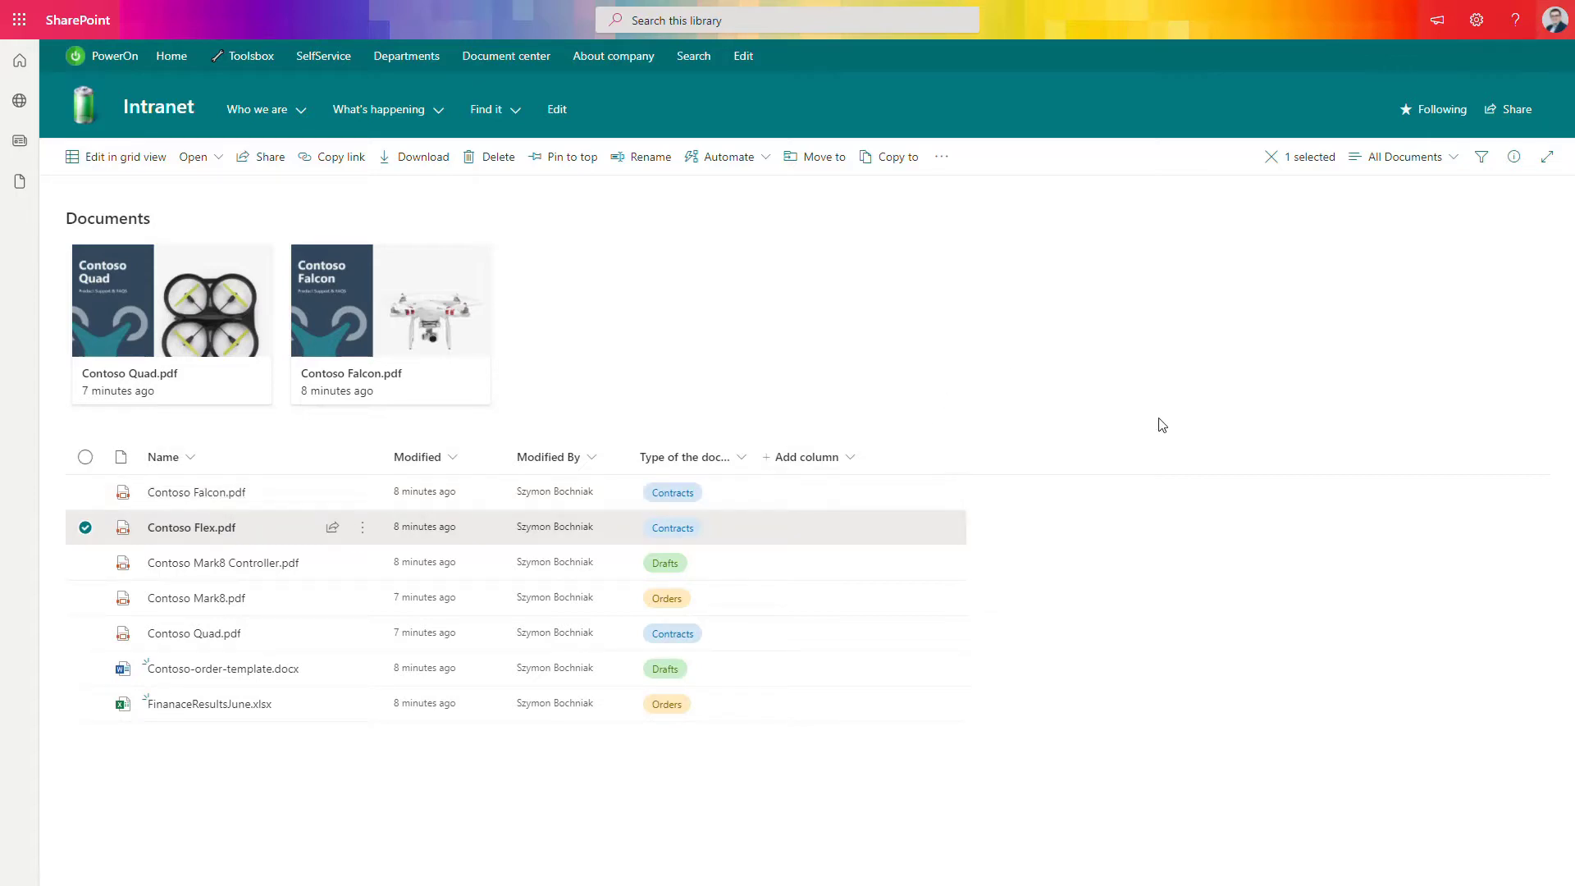
{"action": "left_click", "coordinate": [1517, 164]}
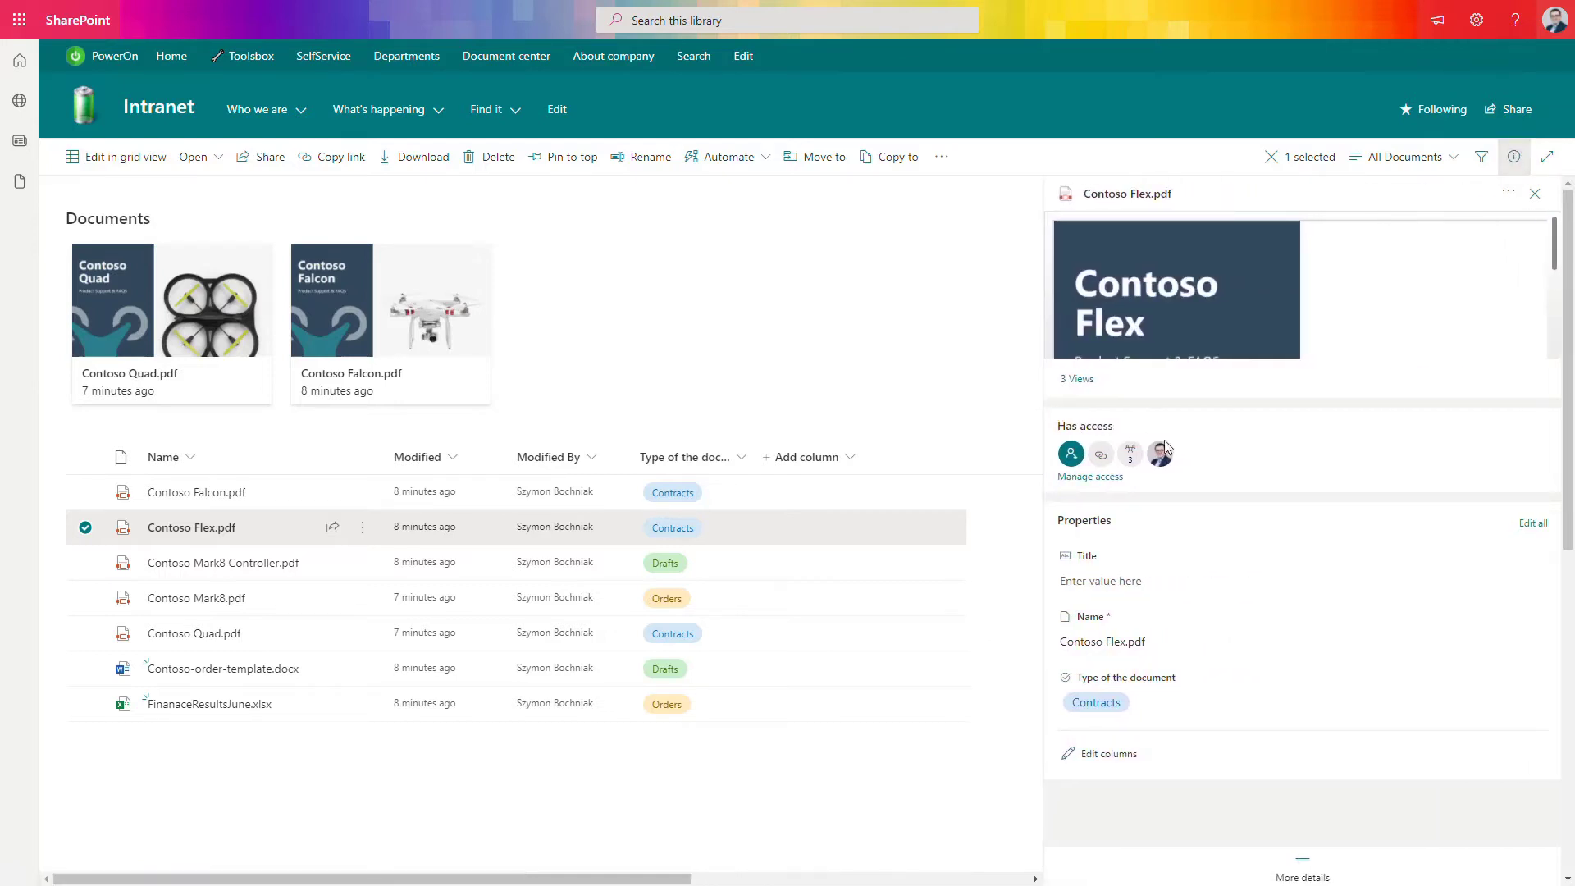
{"action": "scroll", "coordinate": [1352, 373], "scroll_direction": "down", "scroll_amount": 1}
{"action": "scroll", "coordinate": [1351, 373], "scroll_direction": "up", "scroll_amount": 1}
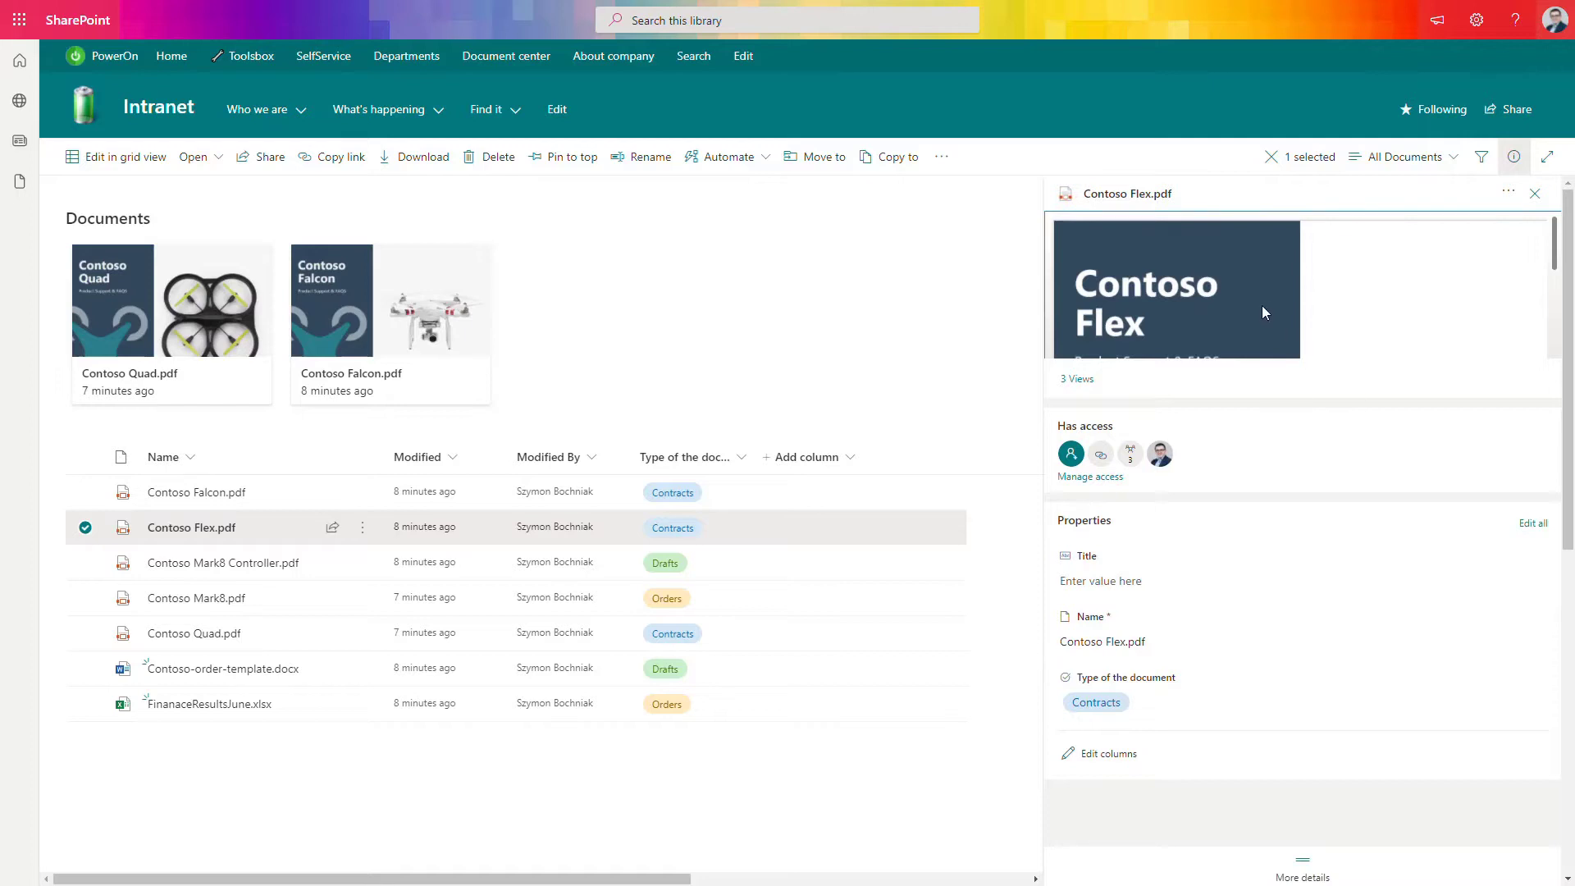
{"action": "scroll", "coordinate": [1260, 300], "scroll_direction": "down", "scroll_amount": 3}
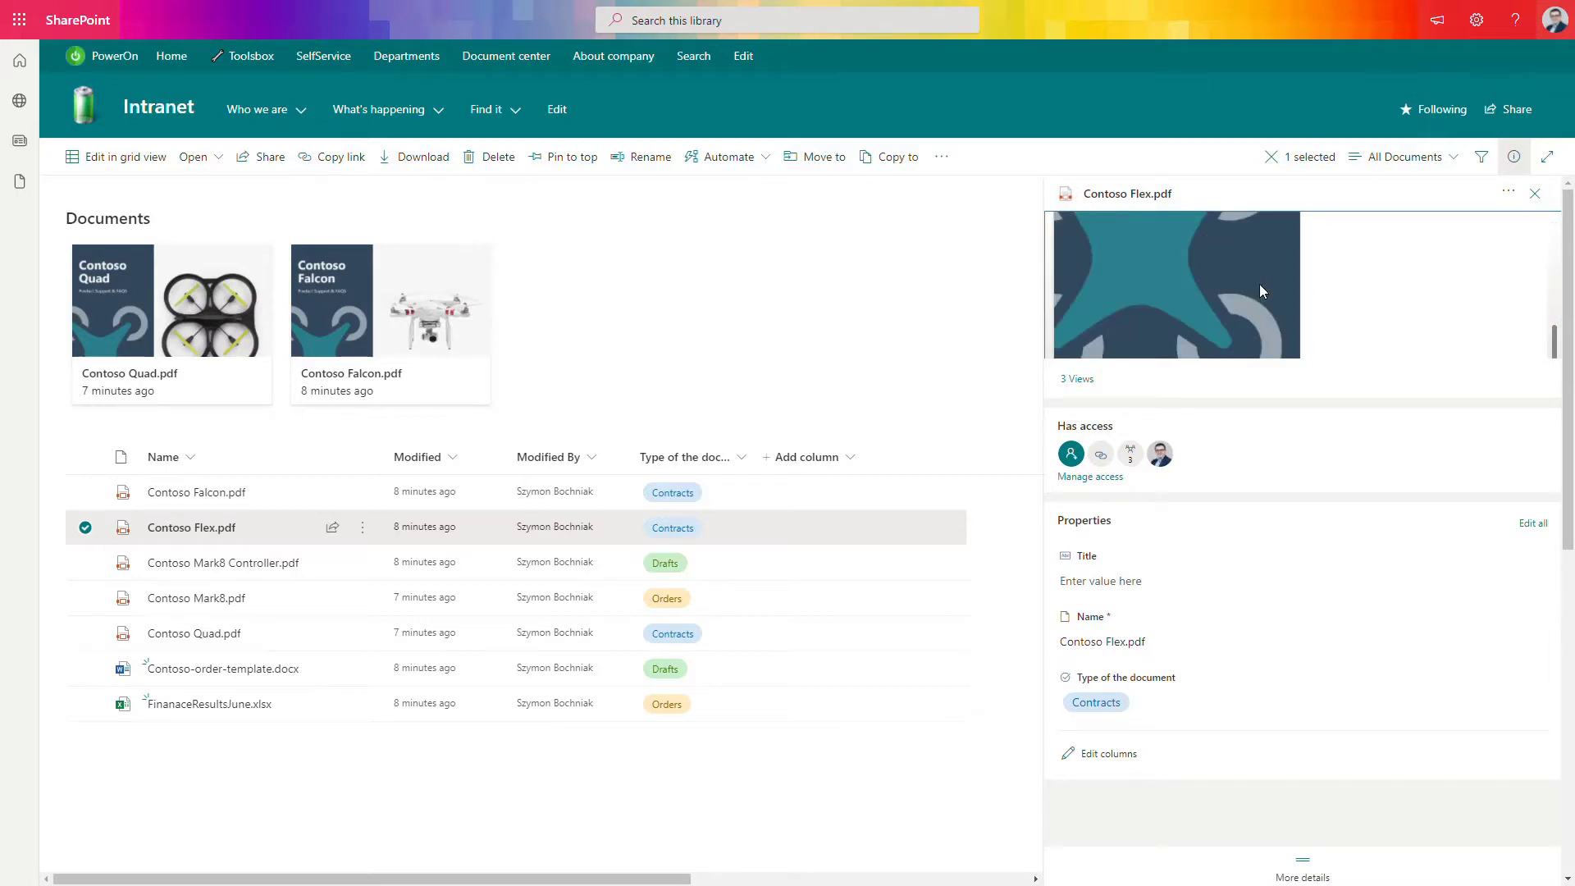
{"action": "scroll", "coordinate": [1263, 287], "scroll_direction": "up", "scroll_amount": 3}
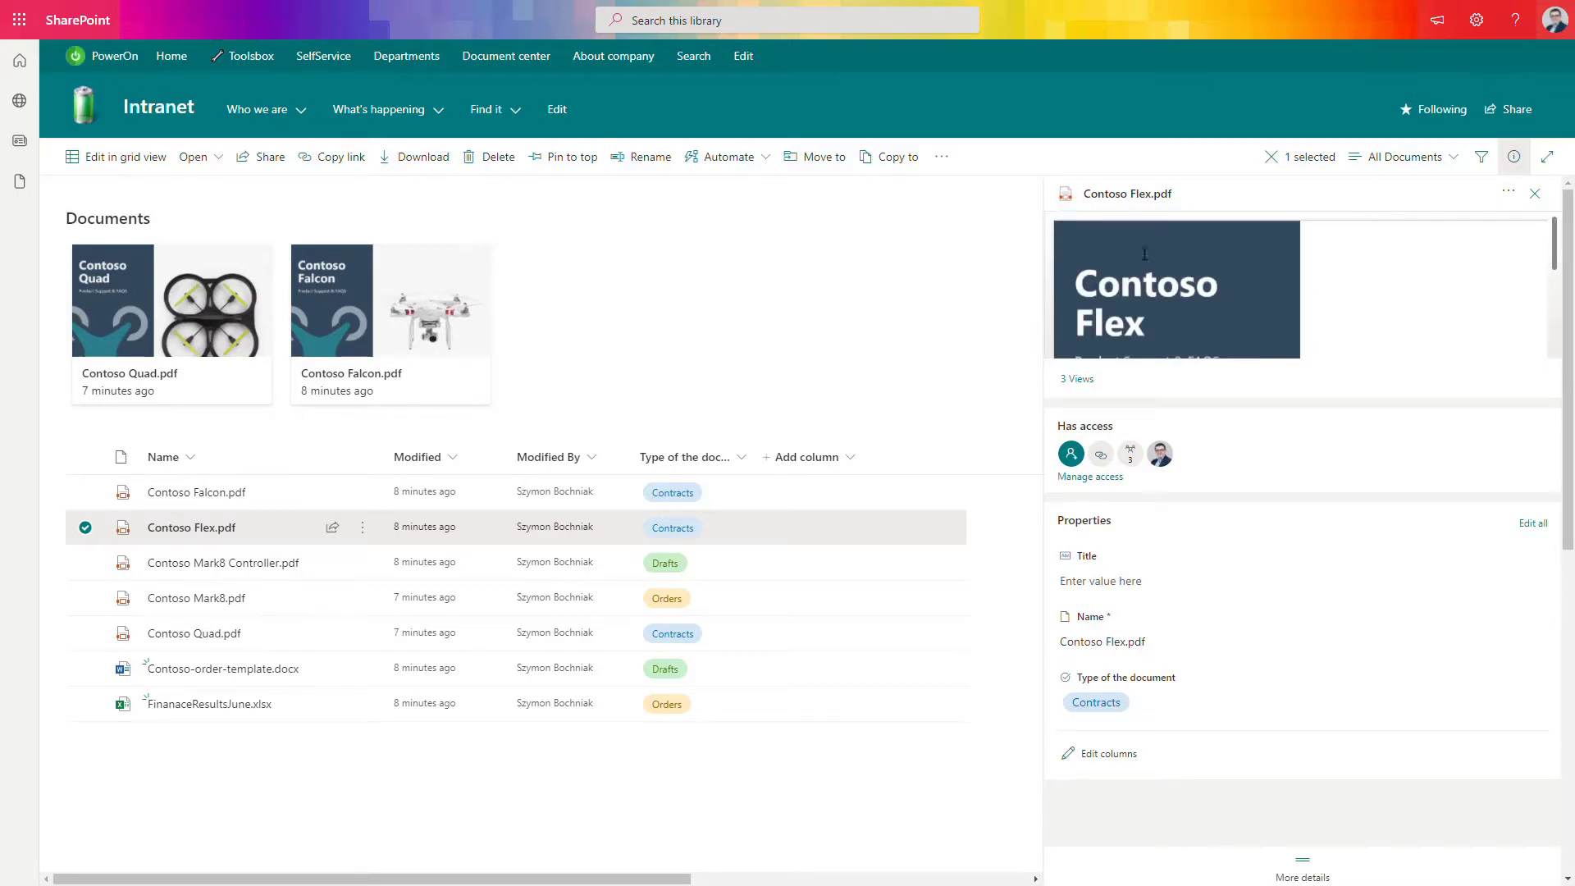
Switch the displayed details to Contoso Mark8 Controller.pdf and look through its preview.
{"action": "left_click", "coordinate": [86, 529]}
{"action": "left_click", "coordinate": [86, 562]}
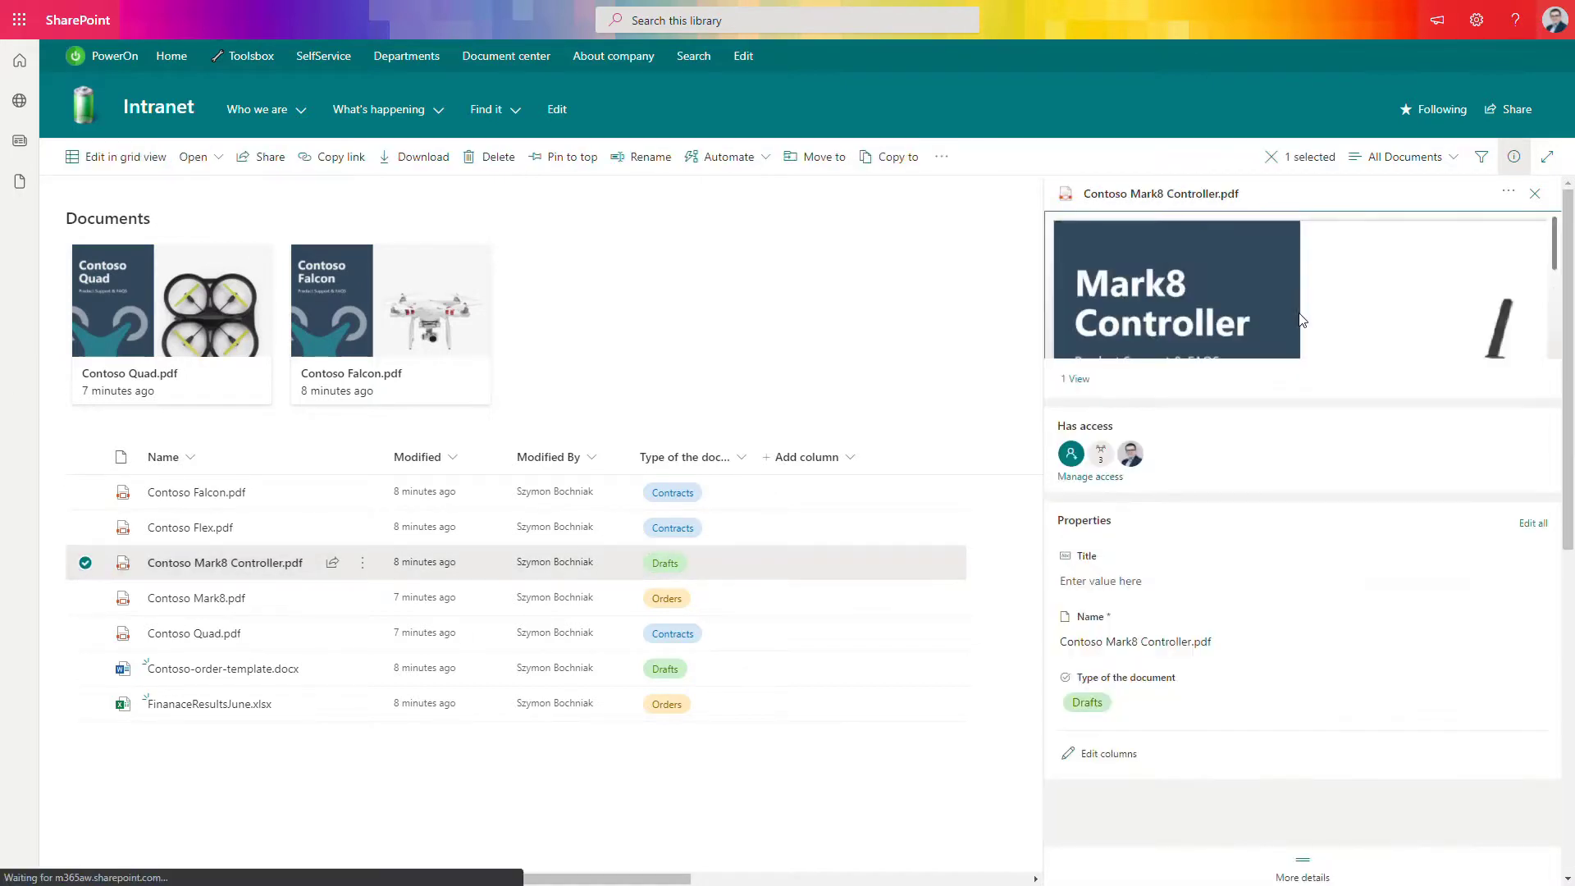
{"action": "scroll", "coordinate": [1301, 294], "scroll_direction": "down", "scroll_amount": 3}
{"action": "scroll", "coordinate": [1300, 294], "scroll_direction": "up", "scroll_amount": 3}
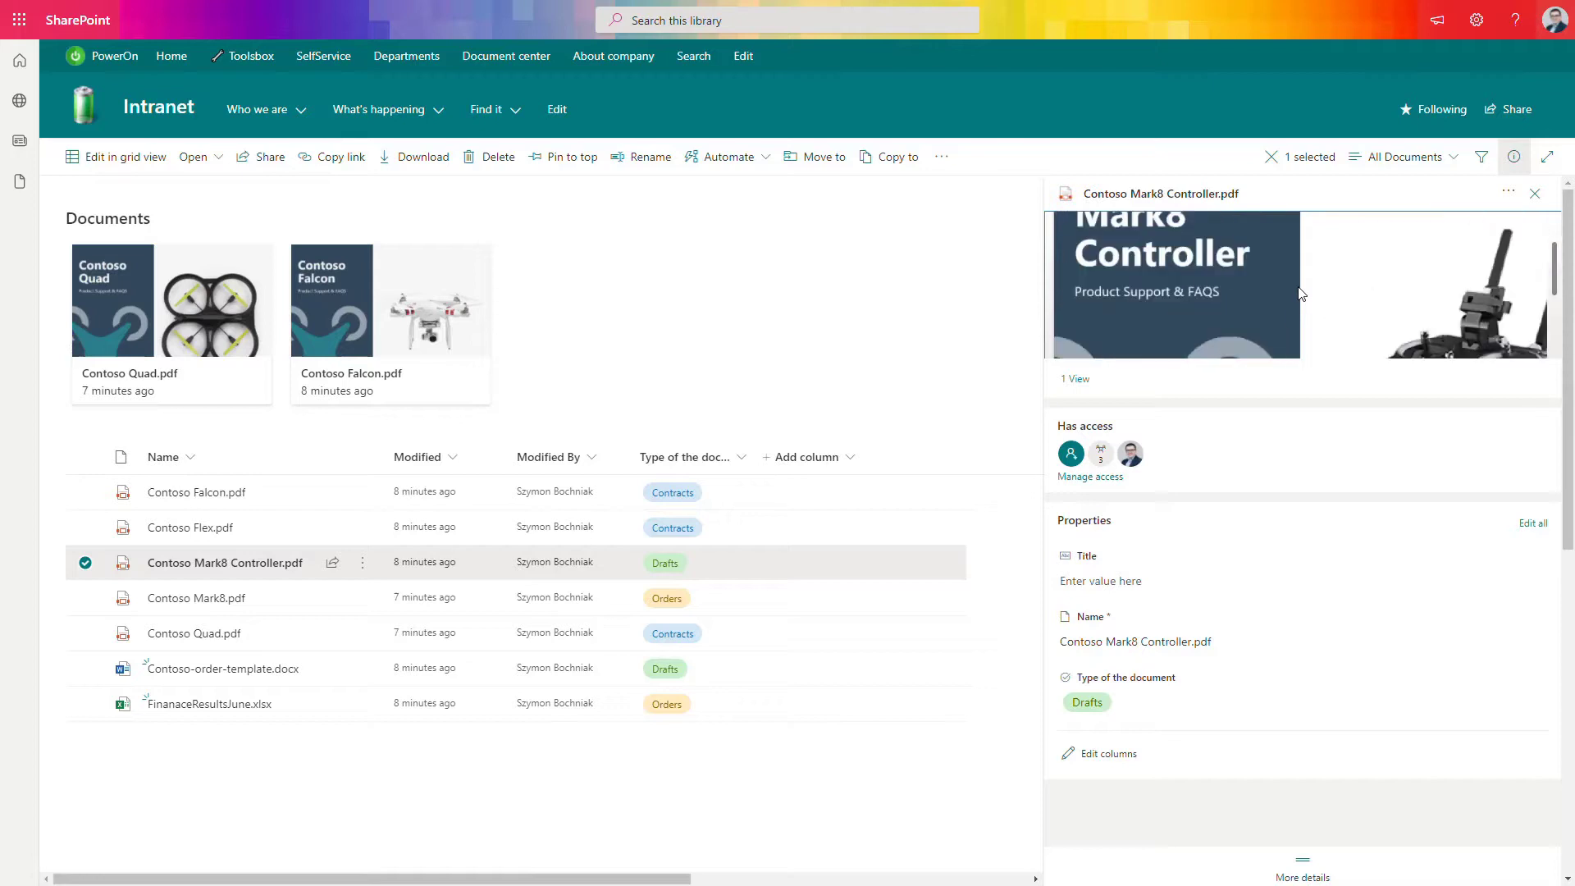
{"action": "scroll", "coordinate": [1300, 294], "scroll_direction": "up", "scroll_amount": 1}
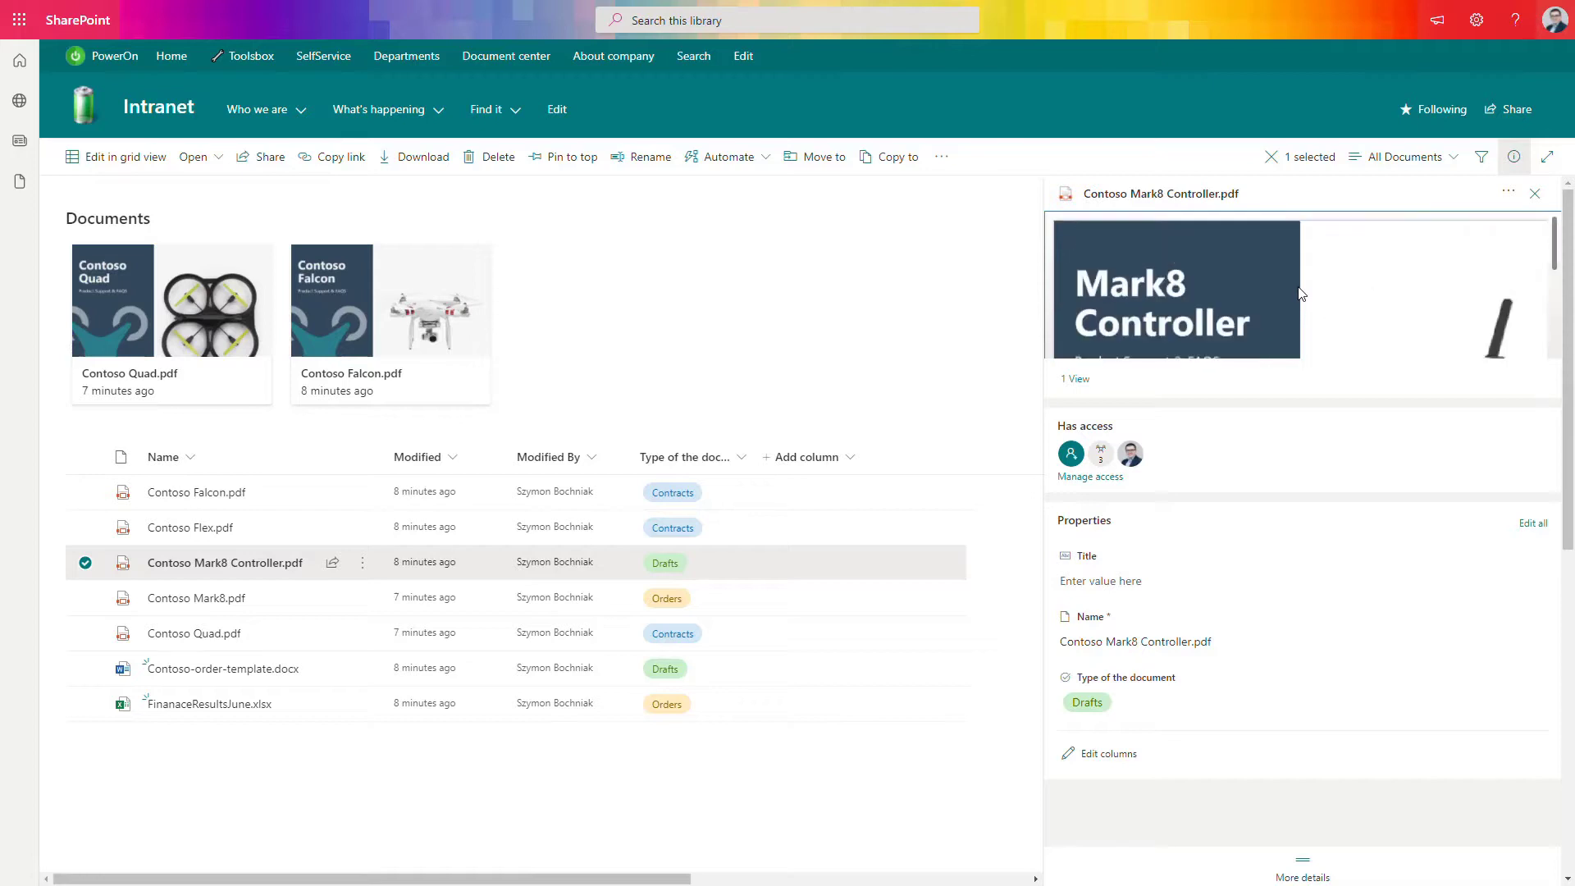
Show the details of Contoso-order-template.docx instead and review its activity history and file information.
{"action": "left_click", "coordinate": [86, 563]}
{"action": "left_click", "coordinate": [85, 671]}
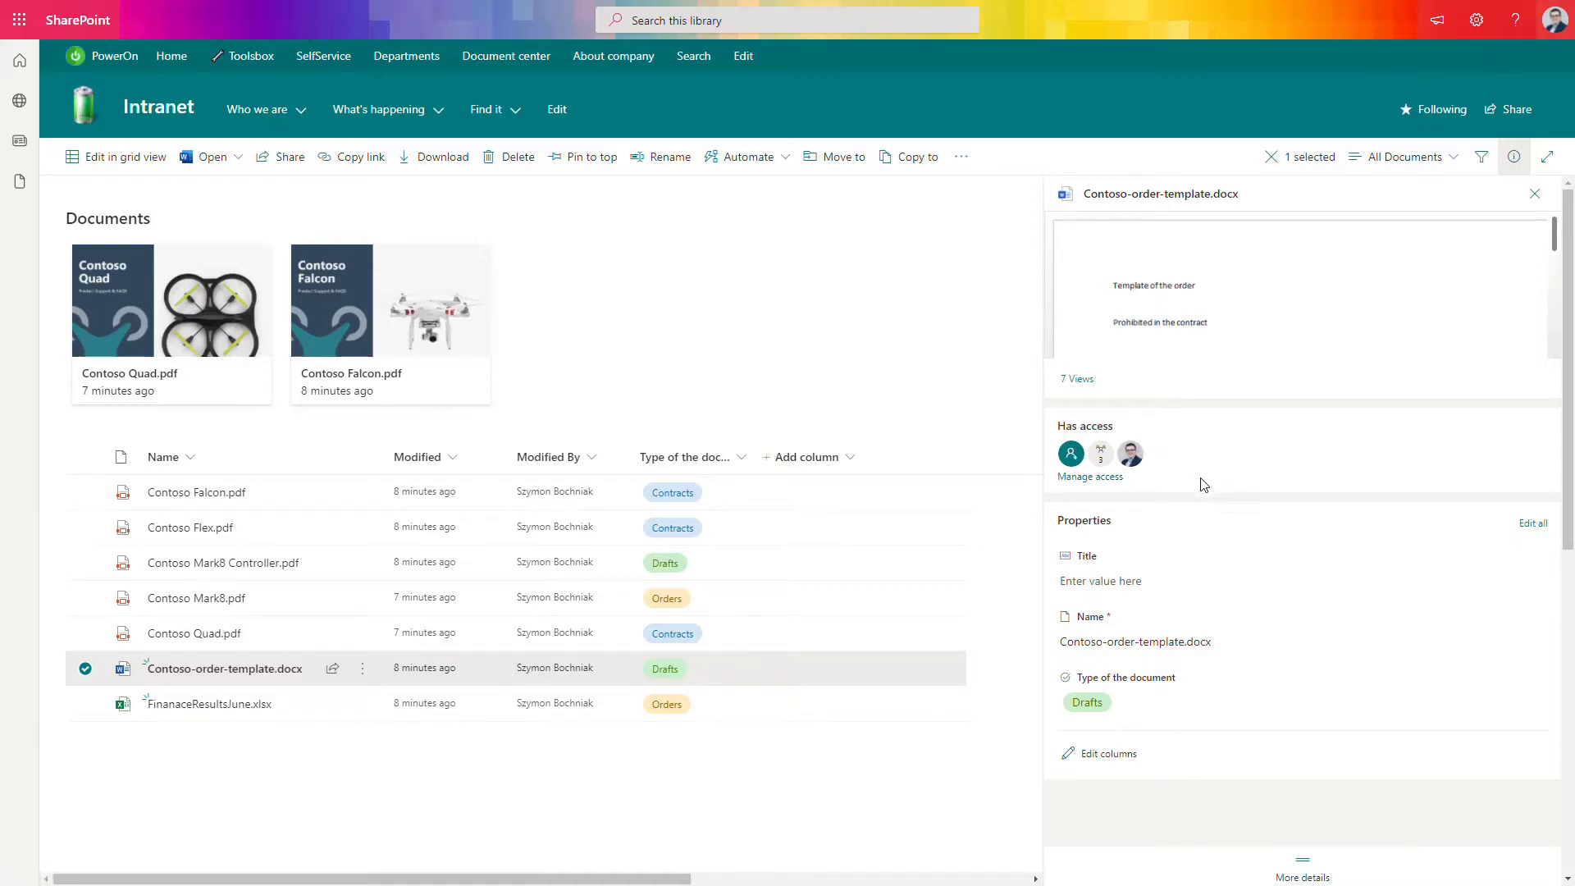
{"action": "scroll", "coordinate": [1216, 546], "scroll_direction": "down", "scroll_amount": 2}
{"action": "scroll", "coordinate": [1230, 607], "scroll_direction": "down", "scroll_amount": 3}
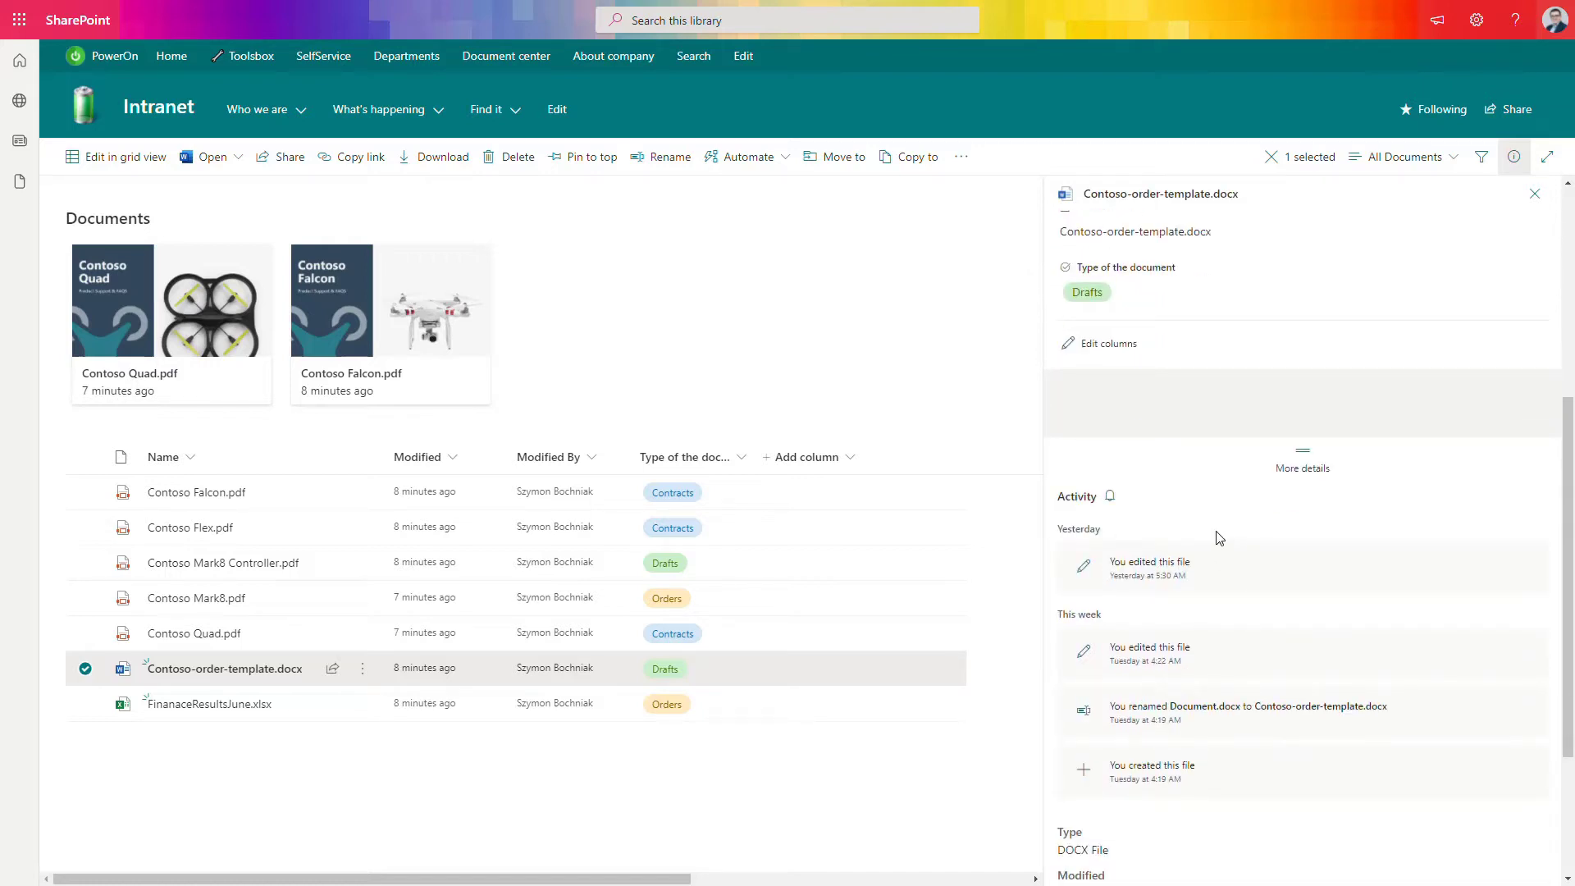
{"action": "scroll", "coordinate": [1202, 554], "scroll_direction": "down", "scroll_amount": 2}
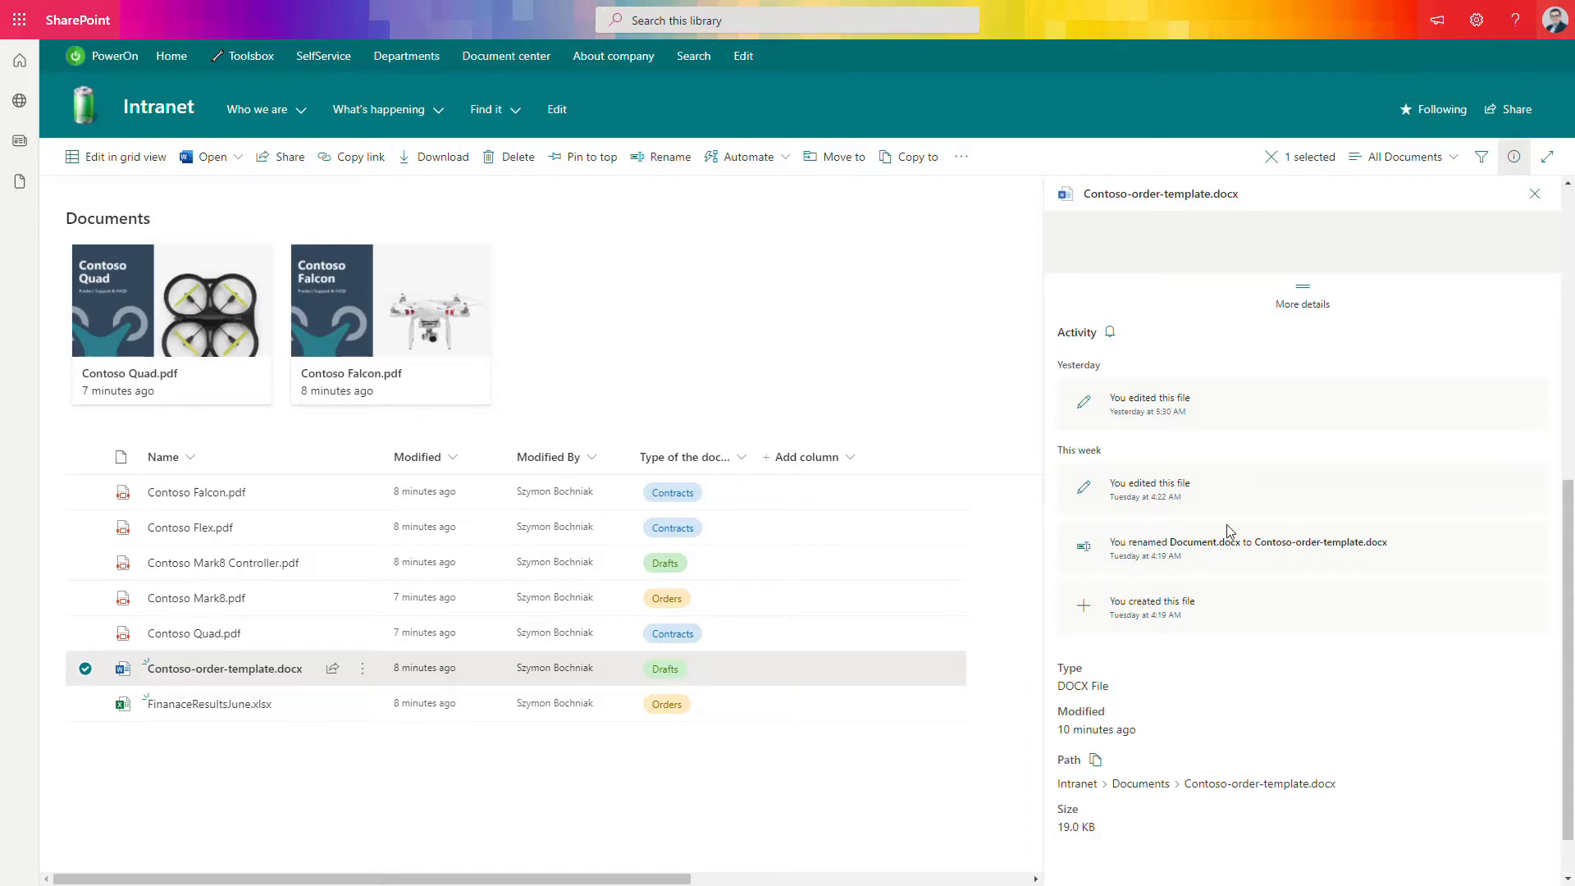
{"action": "scroll", "coordinate": [1243, 510], "scroll_direction": "down", "scroll_amount": 1}
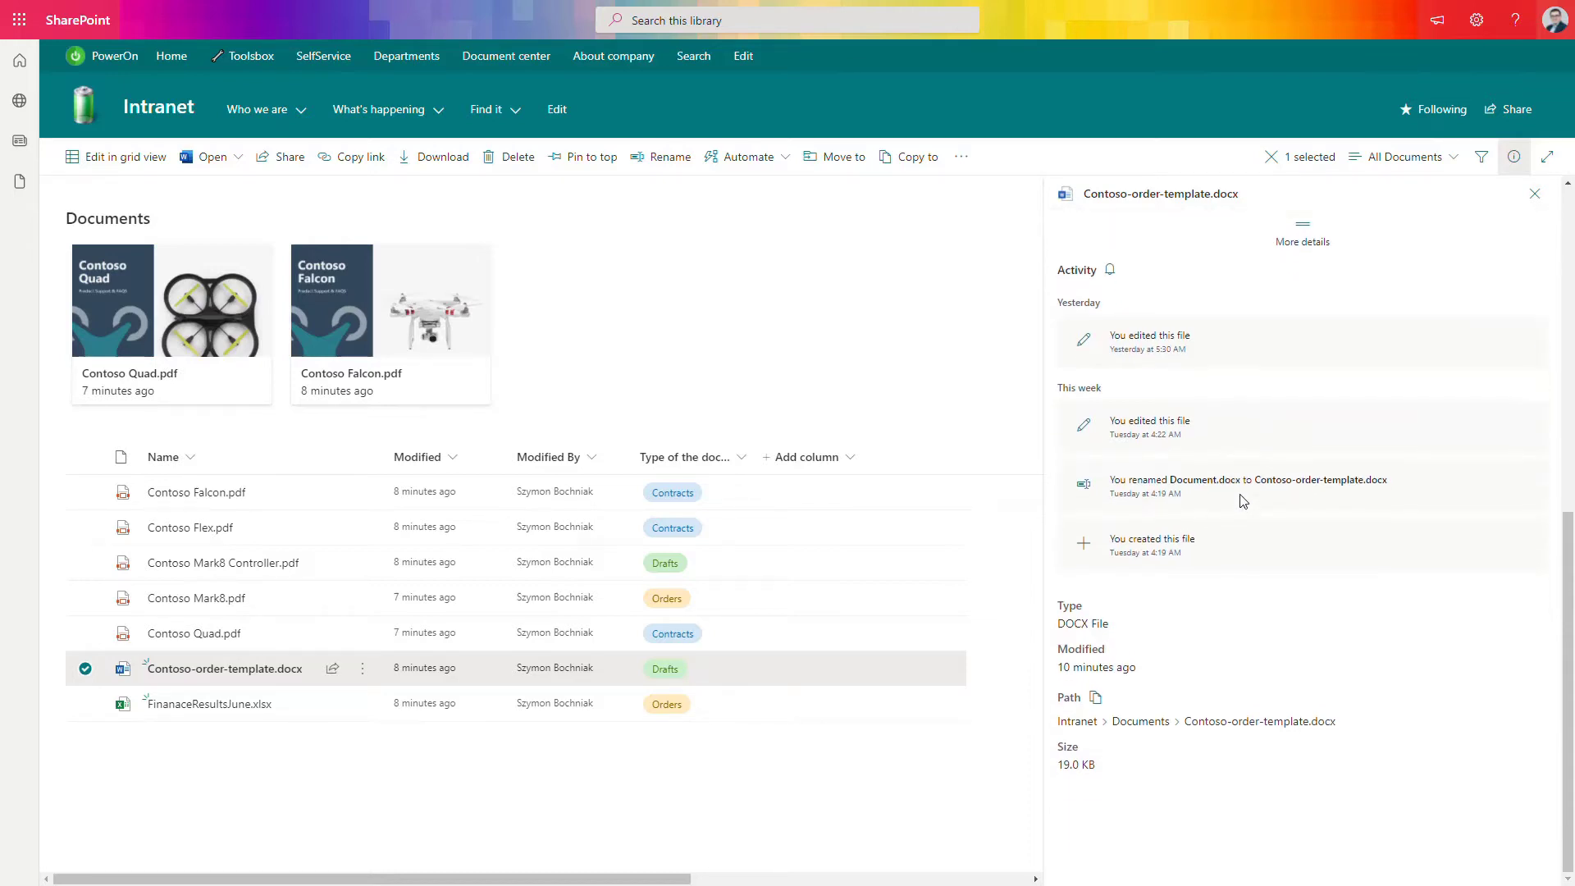
{"action": "scroll", "coordinate": [1242, 500], "scroll_direction": "up", "scroll_amount": 8}
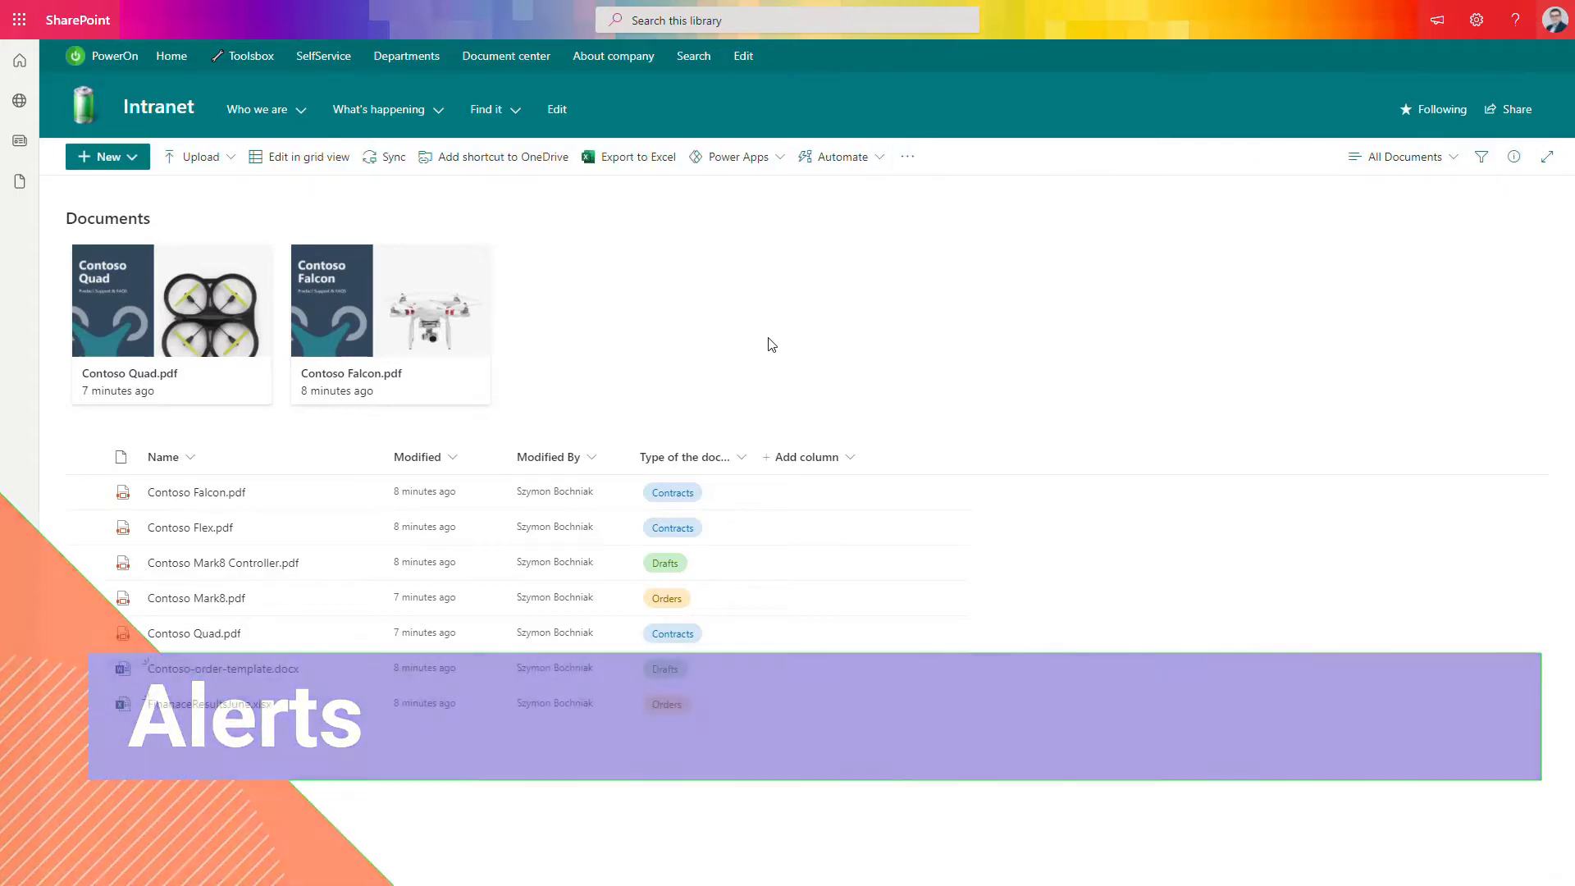
Try out a new alert for the whole Documents library with a weekly summary, and cancel it without saving.
{"action": "left_click", "coordinate": [911, 161]}
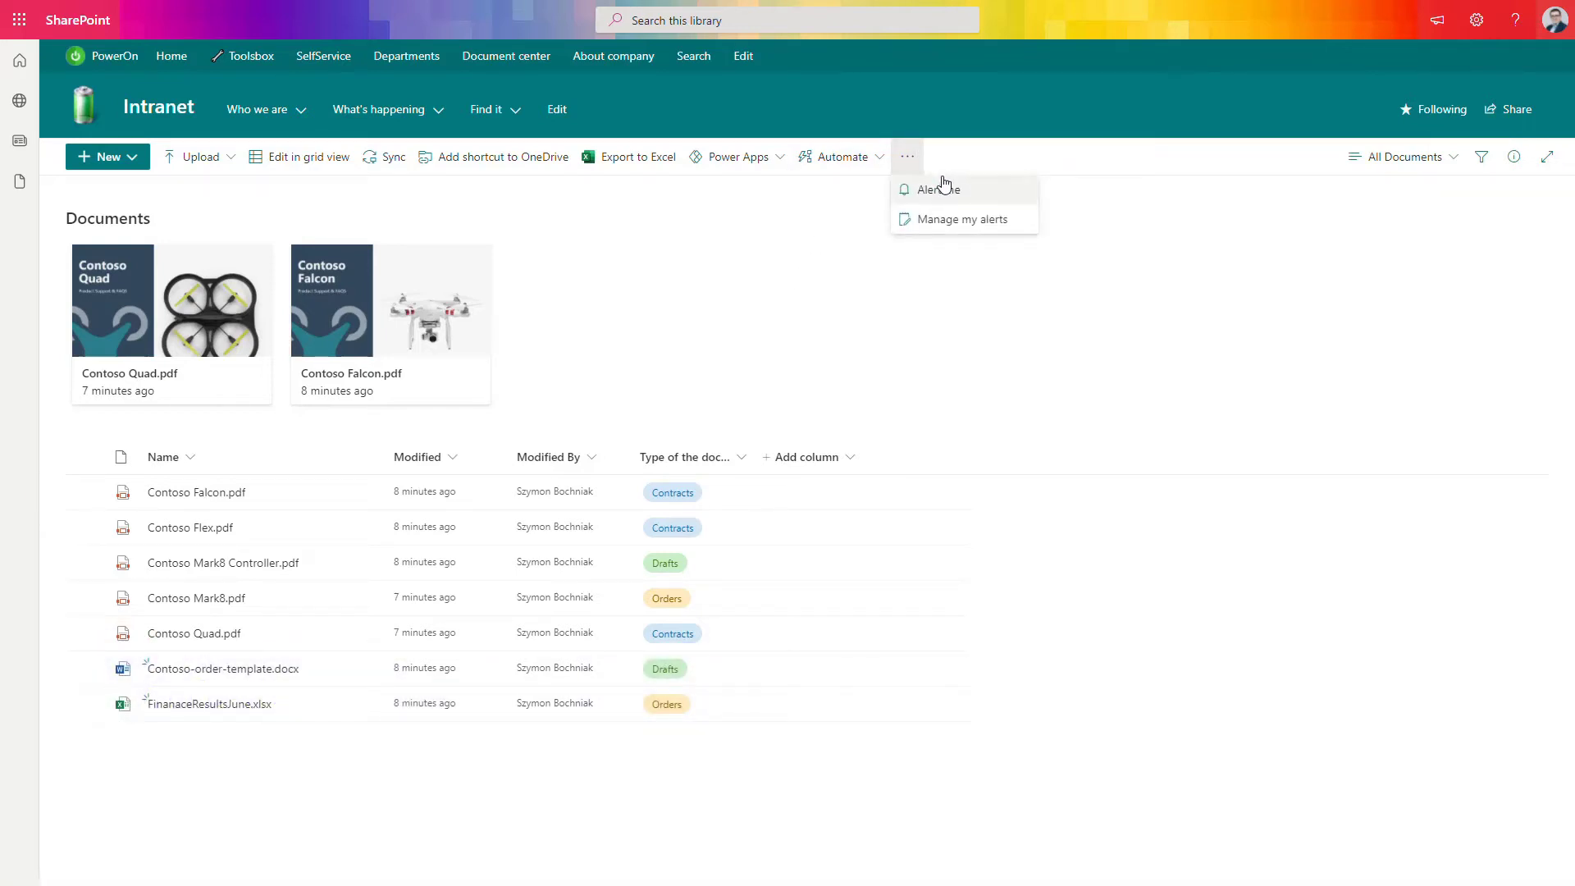
{"action": "left_click", "coordinate": [1001, 198]}
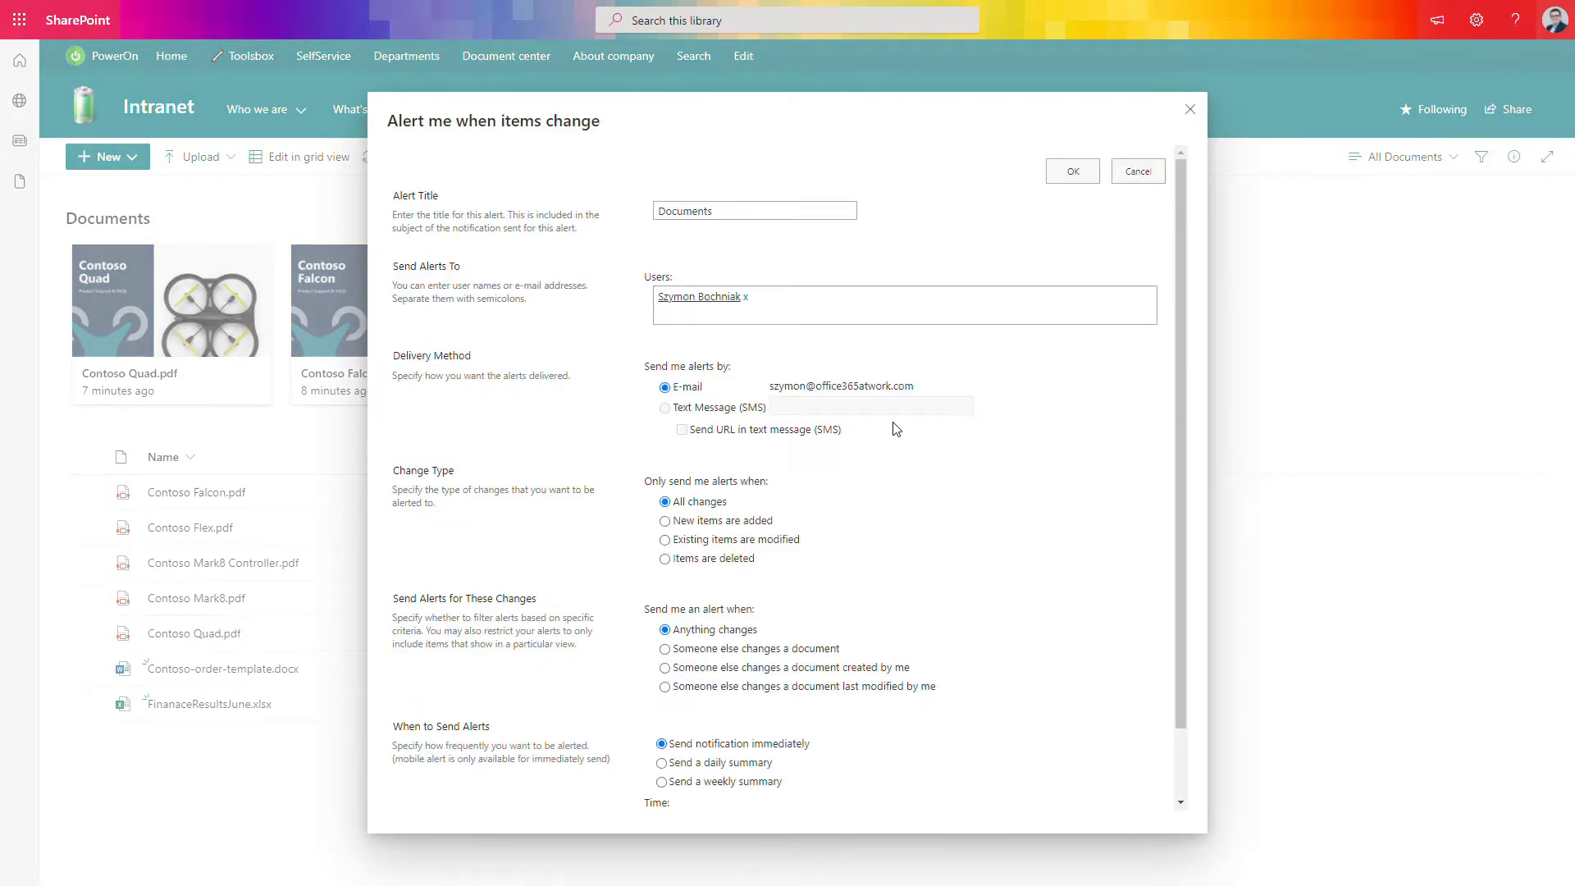
{"action": "scroll", "coordinate": [884, 439], "scroll_direction": "down", "scroll_amount": 1}
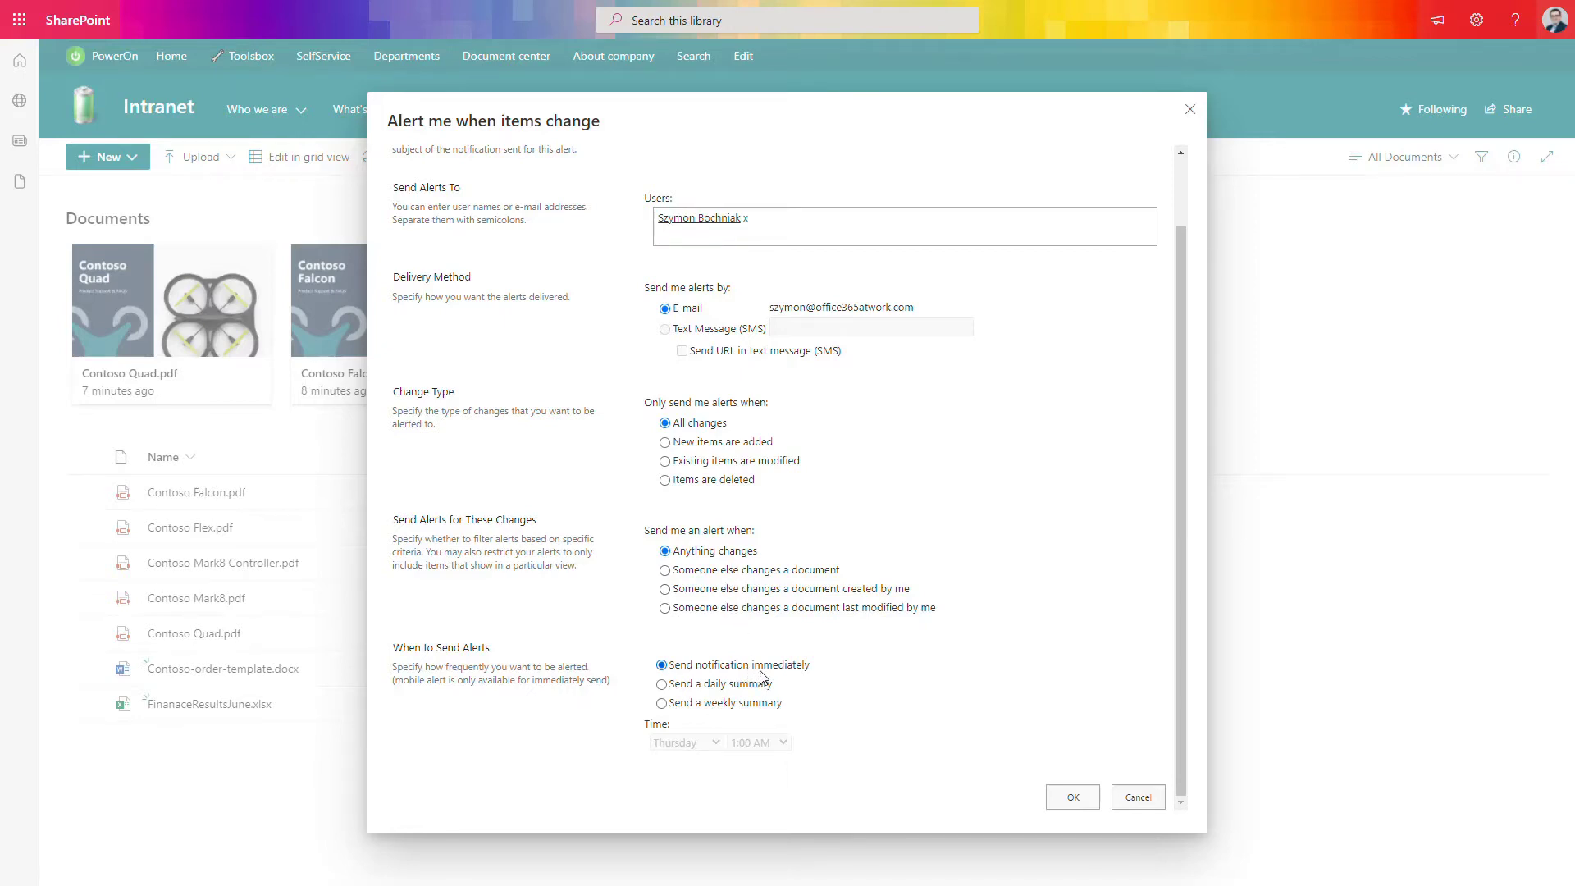
{"action": "left_click", "coordinate": [761, 691]}
{"action": "left_click", "coordinate": [761, 707]}
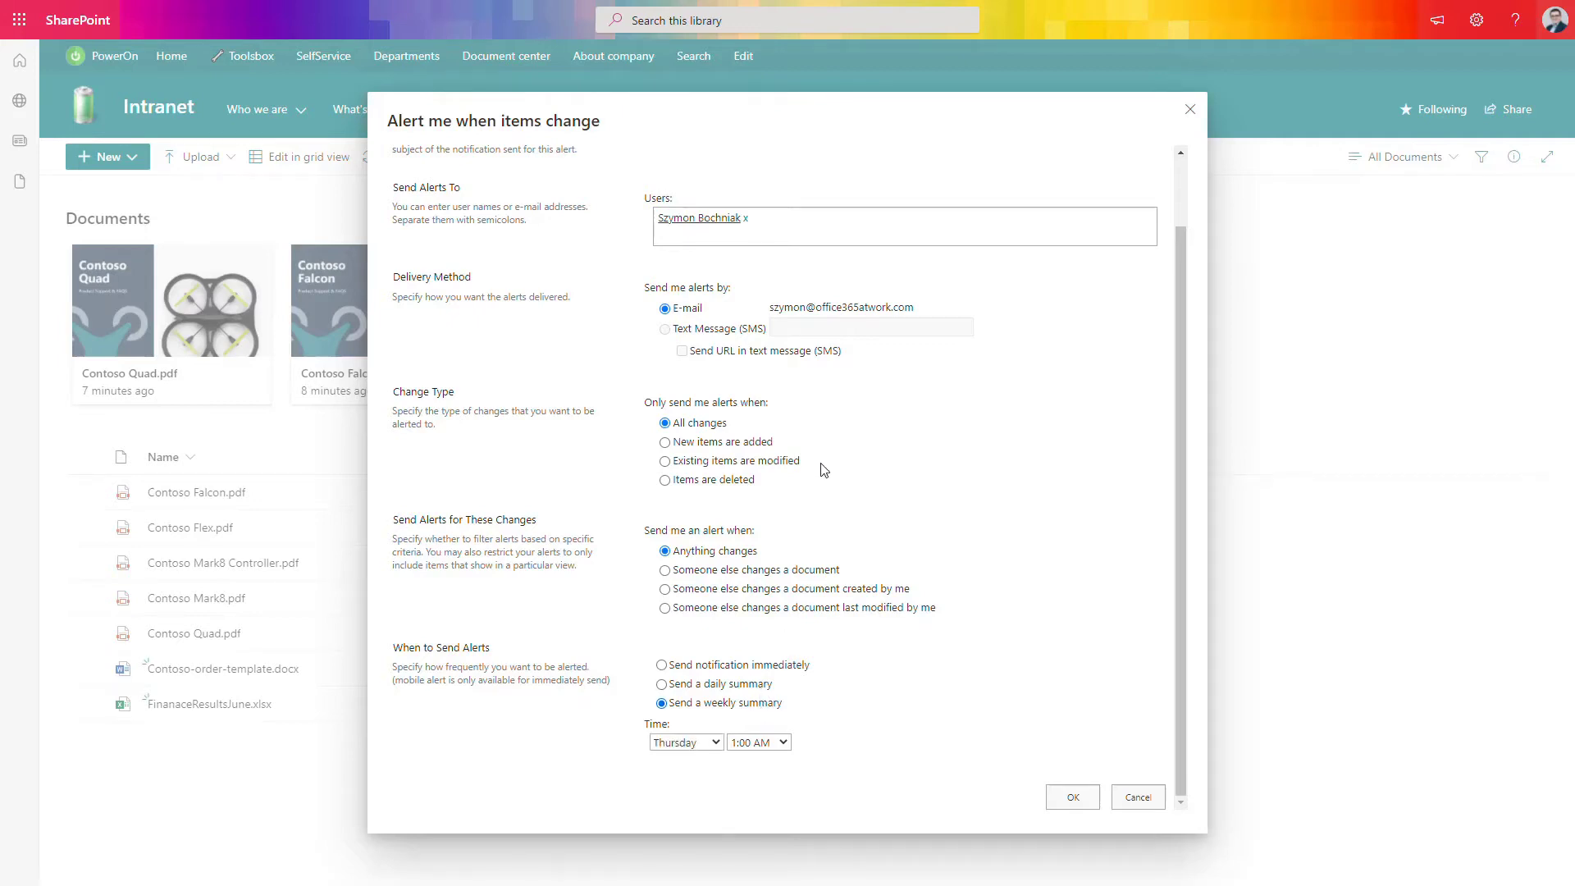
{"action": "left_click", "coordinate": [1148, 797]}
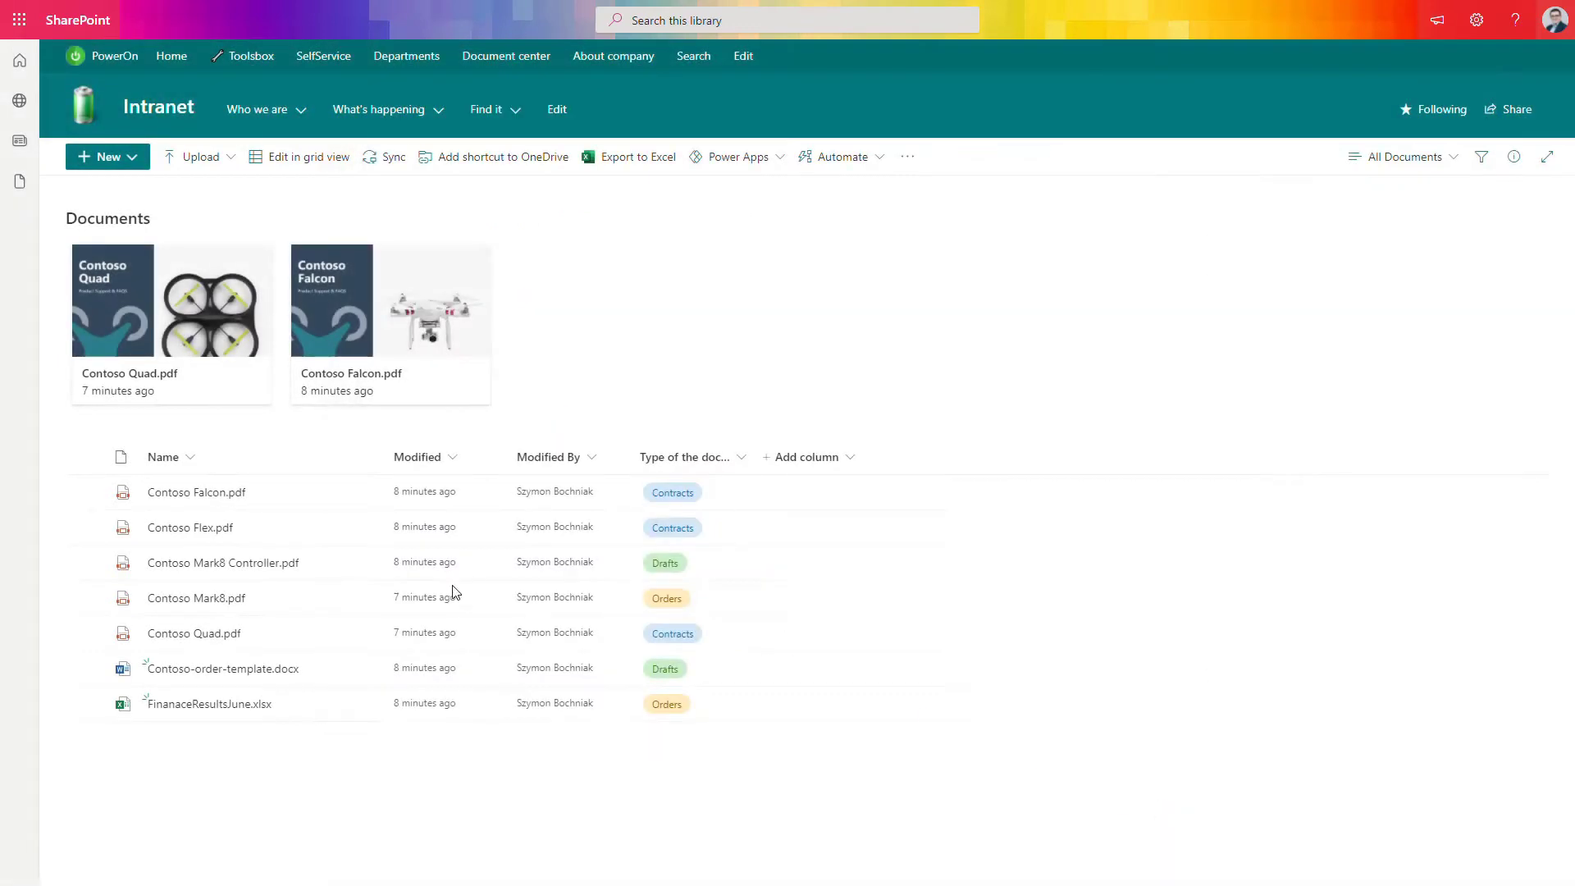
Check the item actions of Contoso Mark8.pdf and open the alert setup for the item named Folder.
{"action": "left_click", "coordinate": [364, 603]}
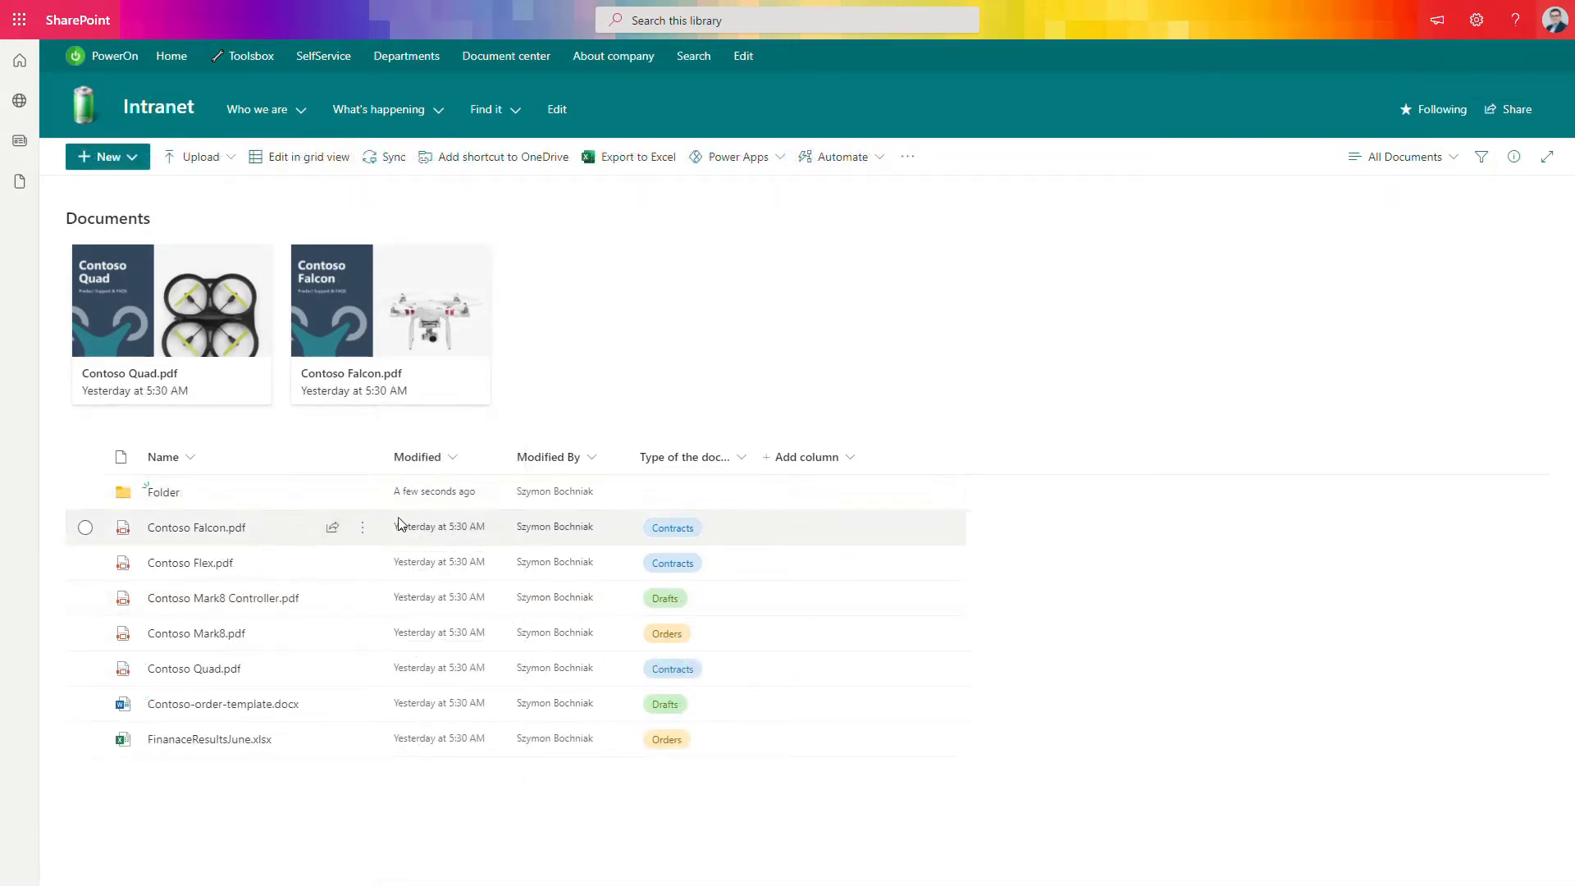
{"action": "left_click", "coordinate": [366, 494]}
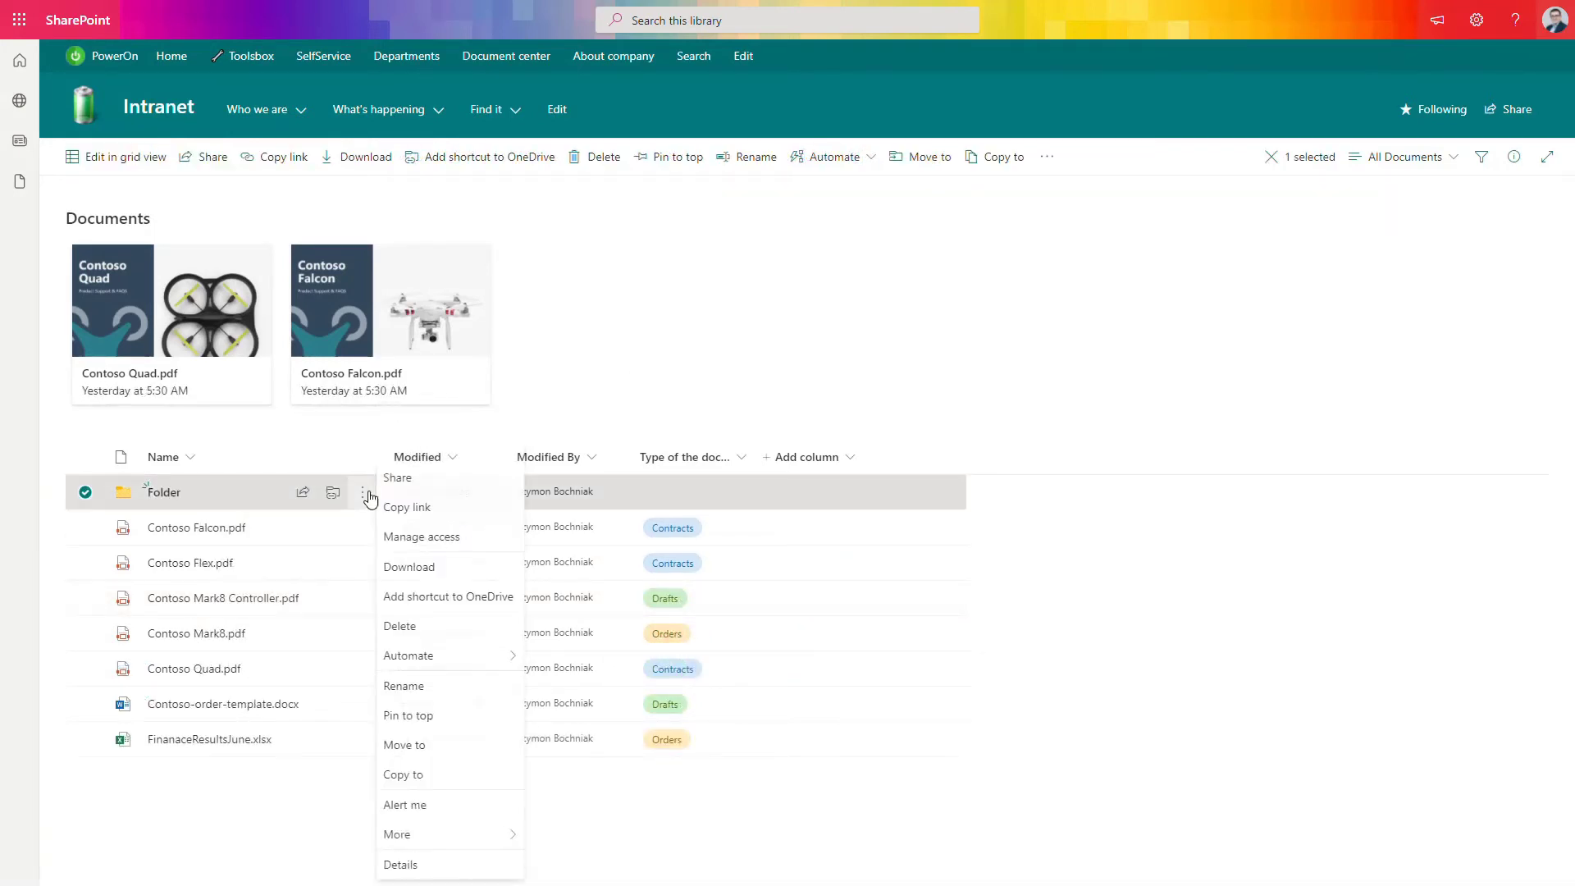
{"action": "left_click", "coordinate": [482, 808]}
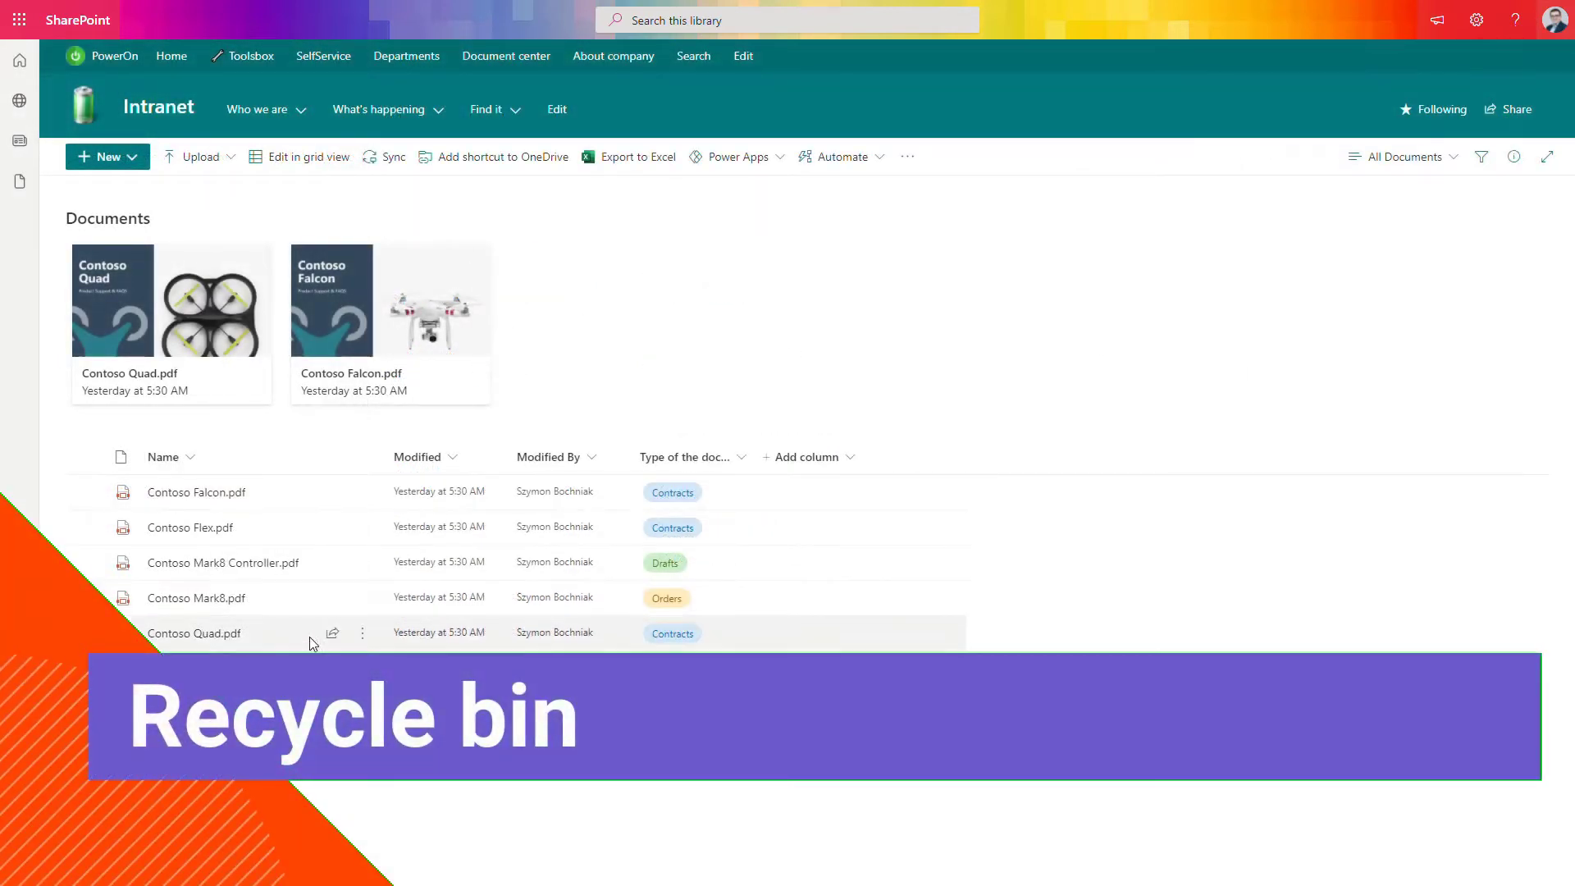
Delete Contoso Mark8 Controller.pdf from the library, sending it to the site recycle bin.
{"action": "left_click", "coordinate": [85, 562]}
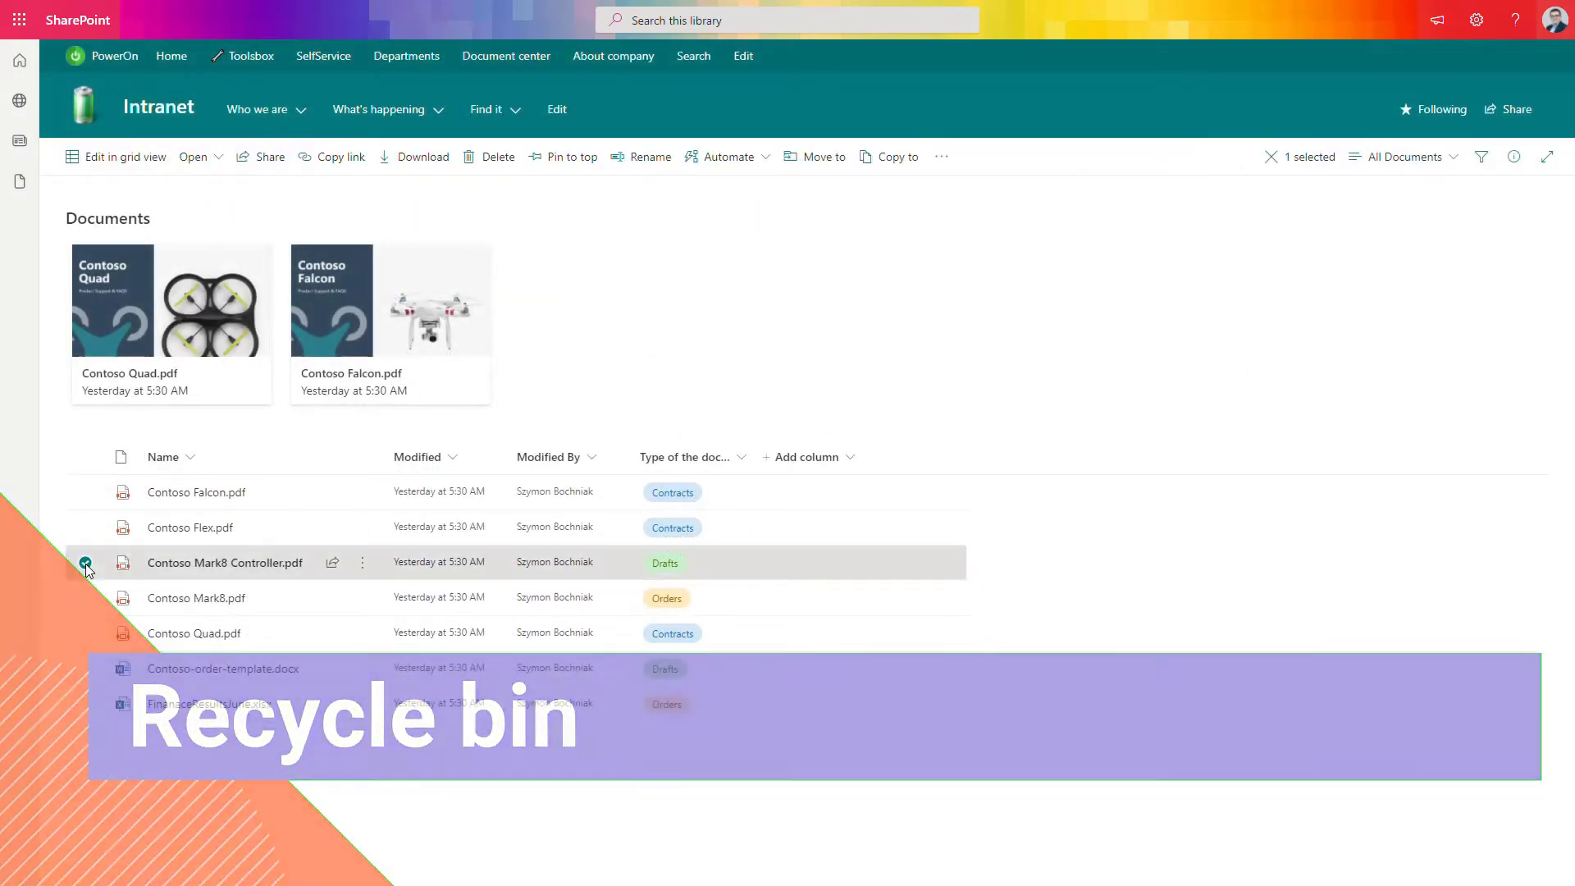
{"action": "left_click", "coordinate": [363, 563]}
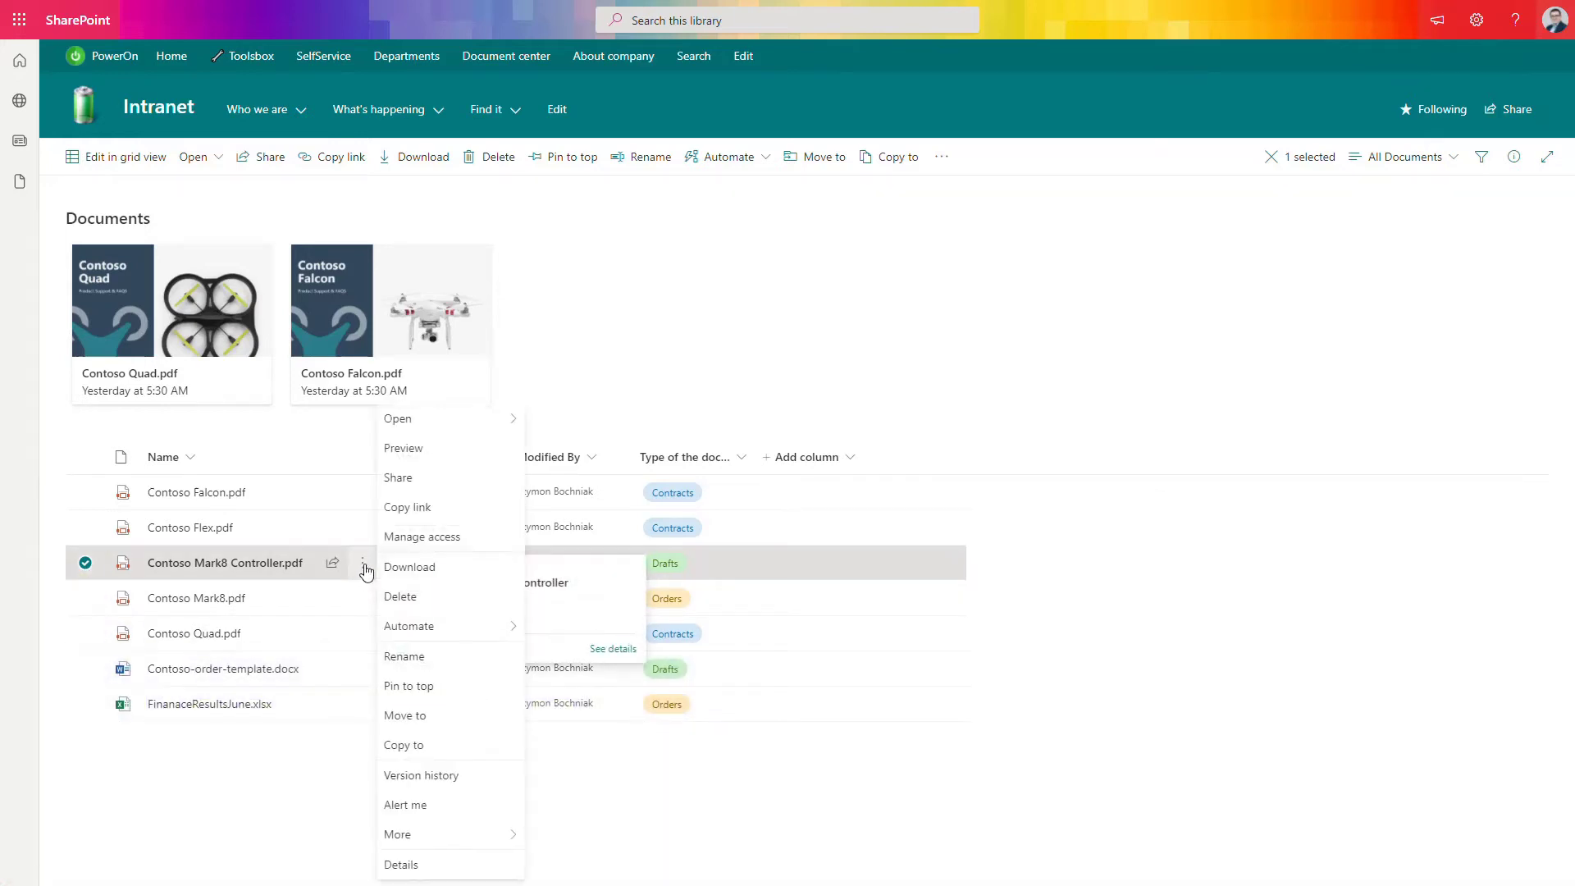
{"action": "left_click", "coordinate": [459, 607]}
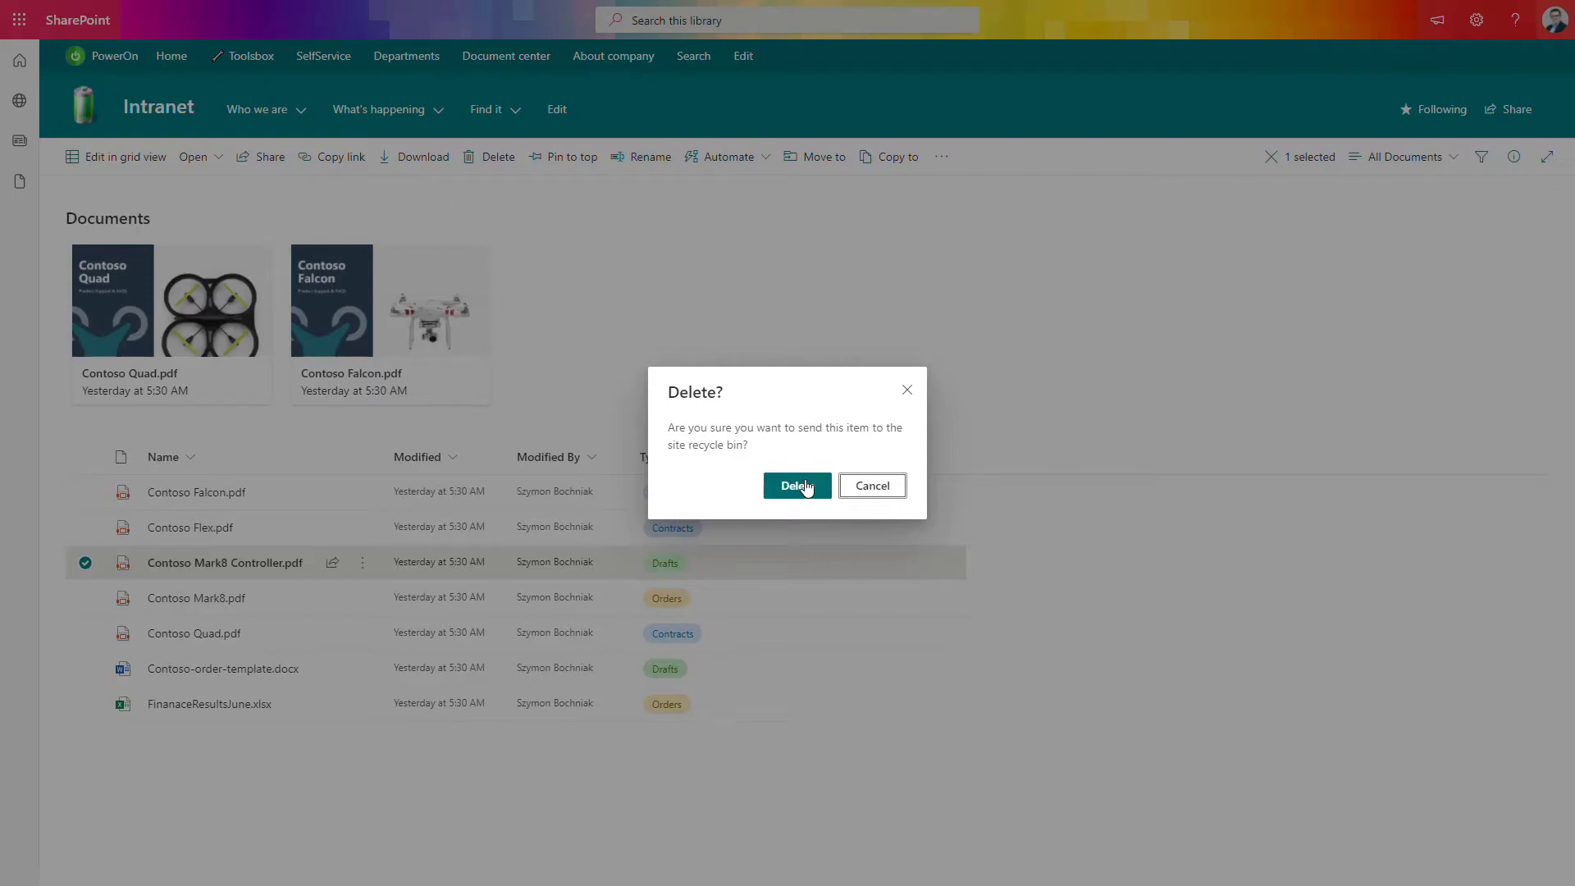
{"action": "left_click", "coordinate": [805, 487]}
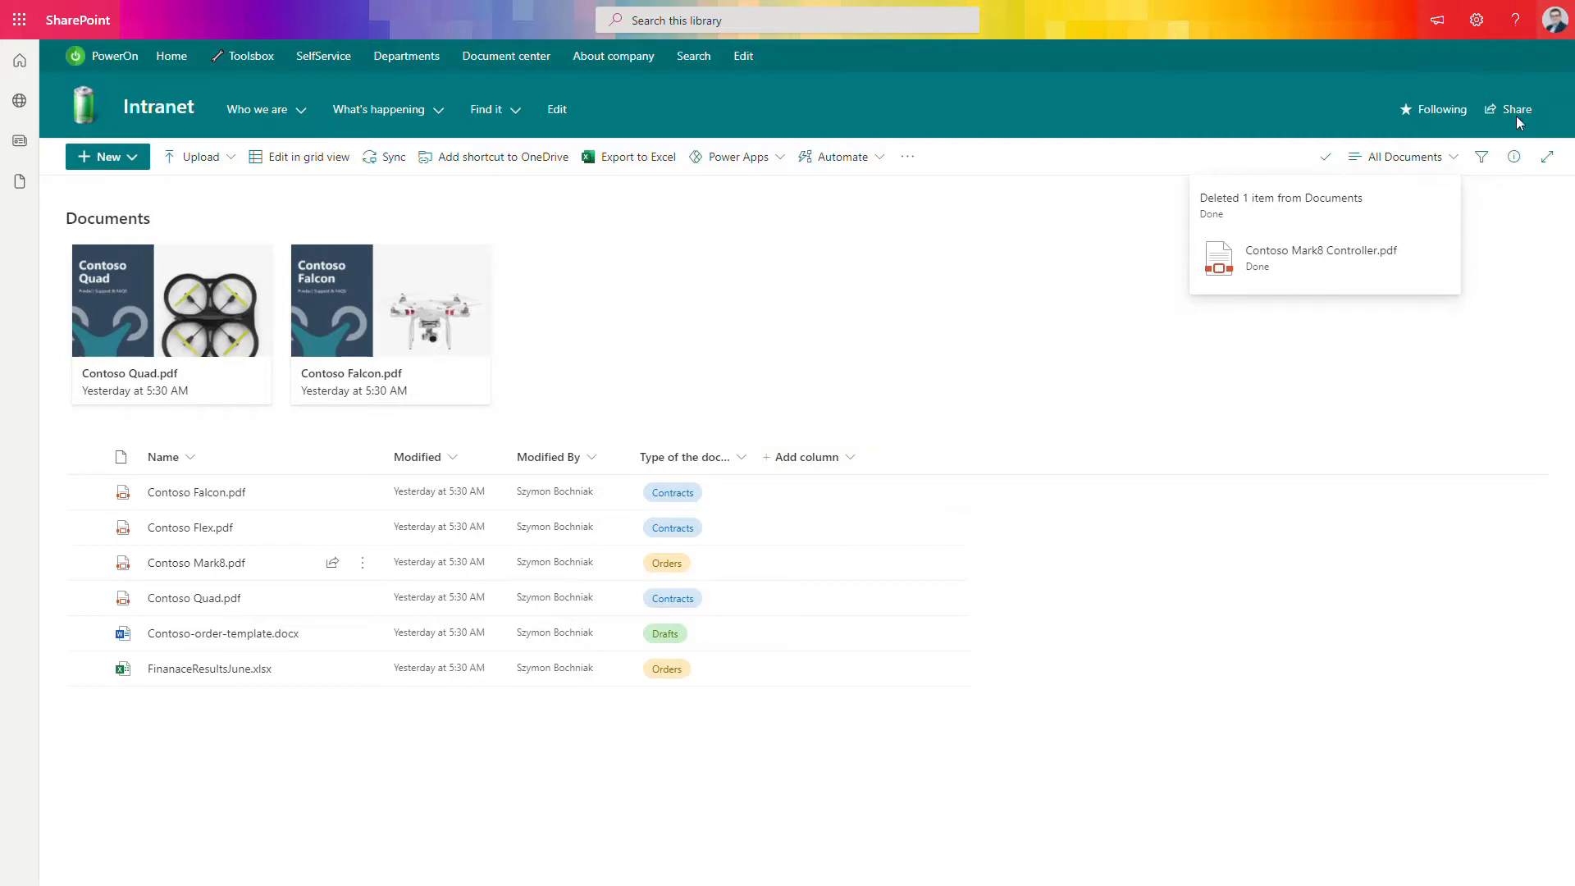
Open the restore page for the Documents library, choose One week ago as the date and review the listed changes.
{"action": "left_click", "coordinate": [1477, 20]}
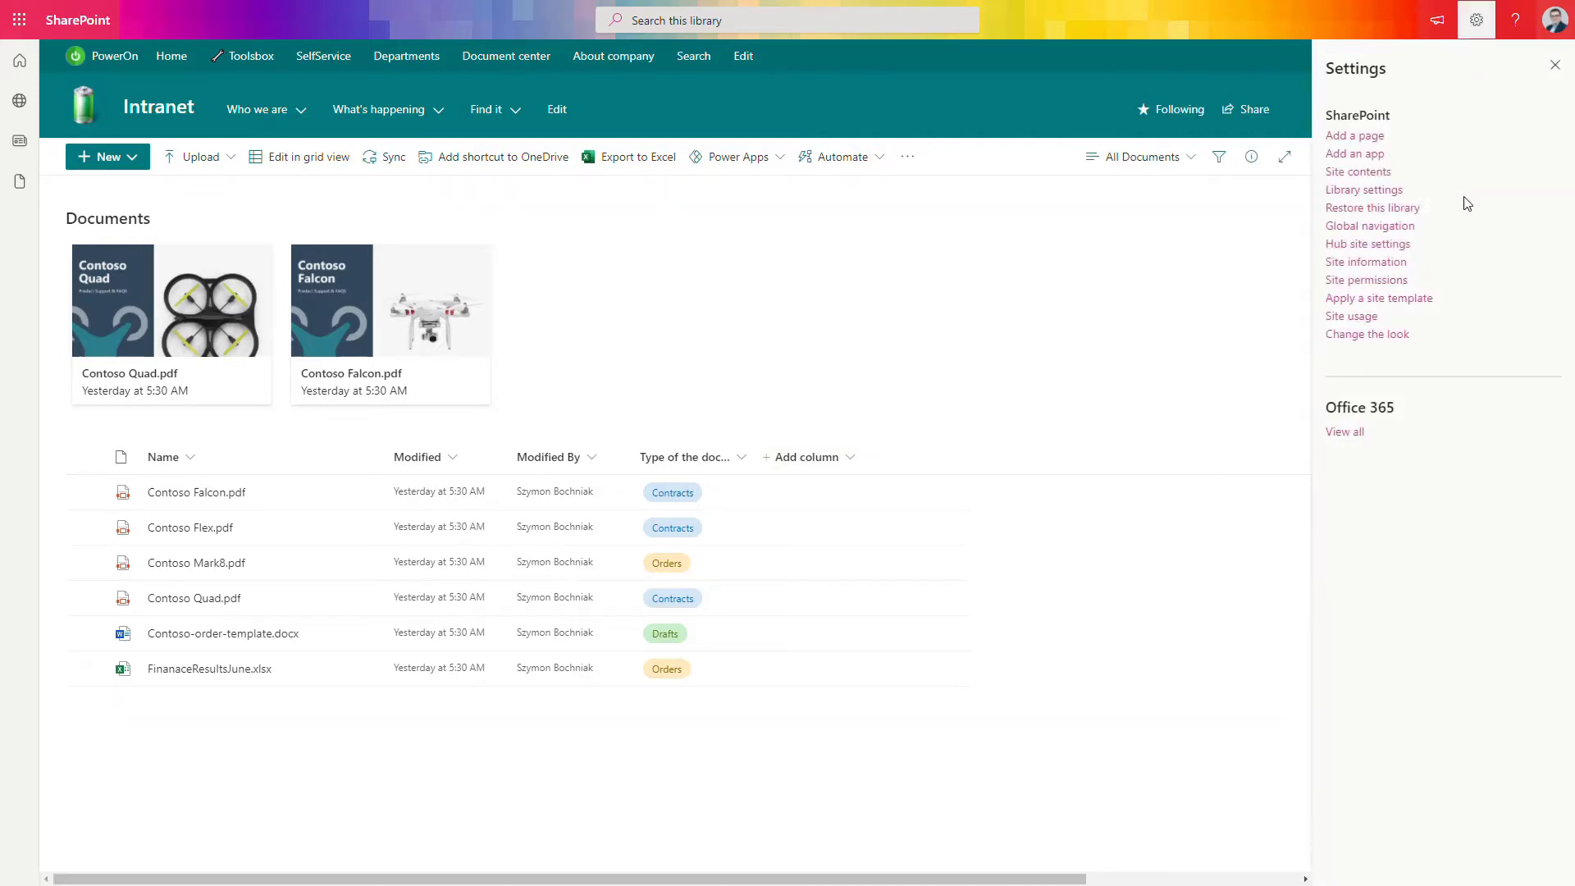
{"action": "left_click", "coordinate": [1401, 212]}
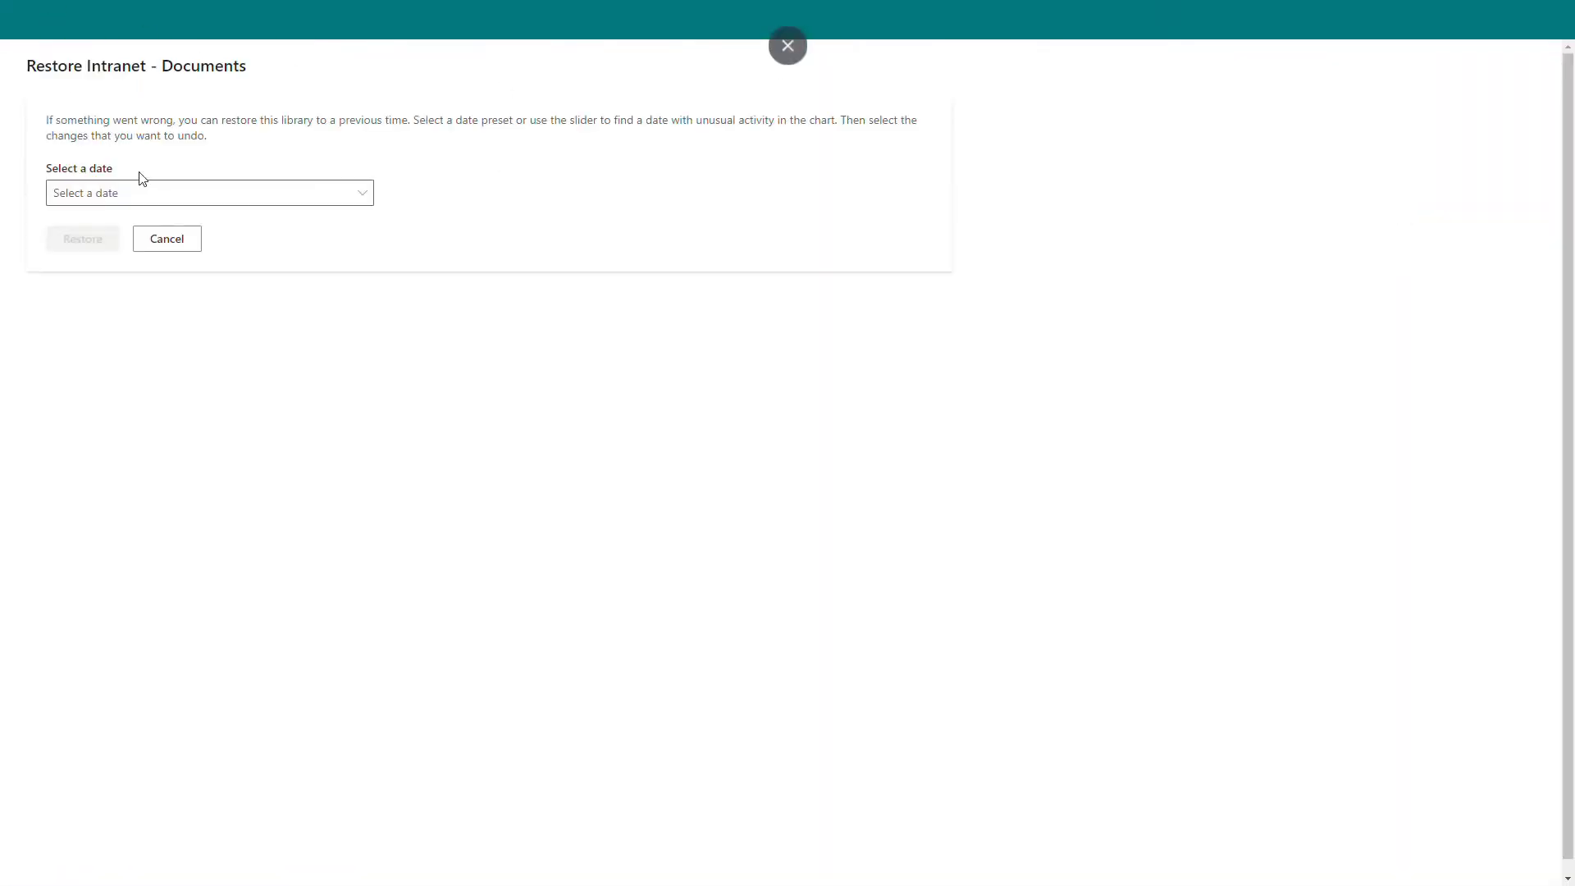
{"action": "left_click", "coordinate": [165, 193]}
{"action": "left_click", "coordinate": [164, 249]}
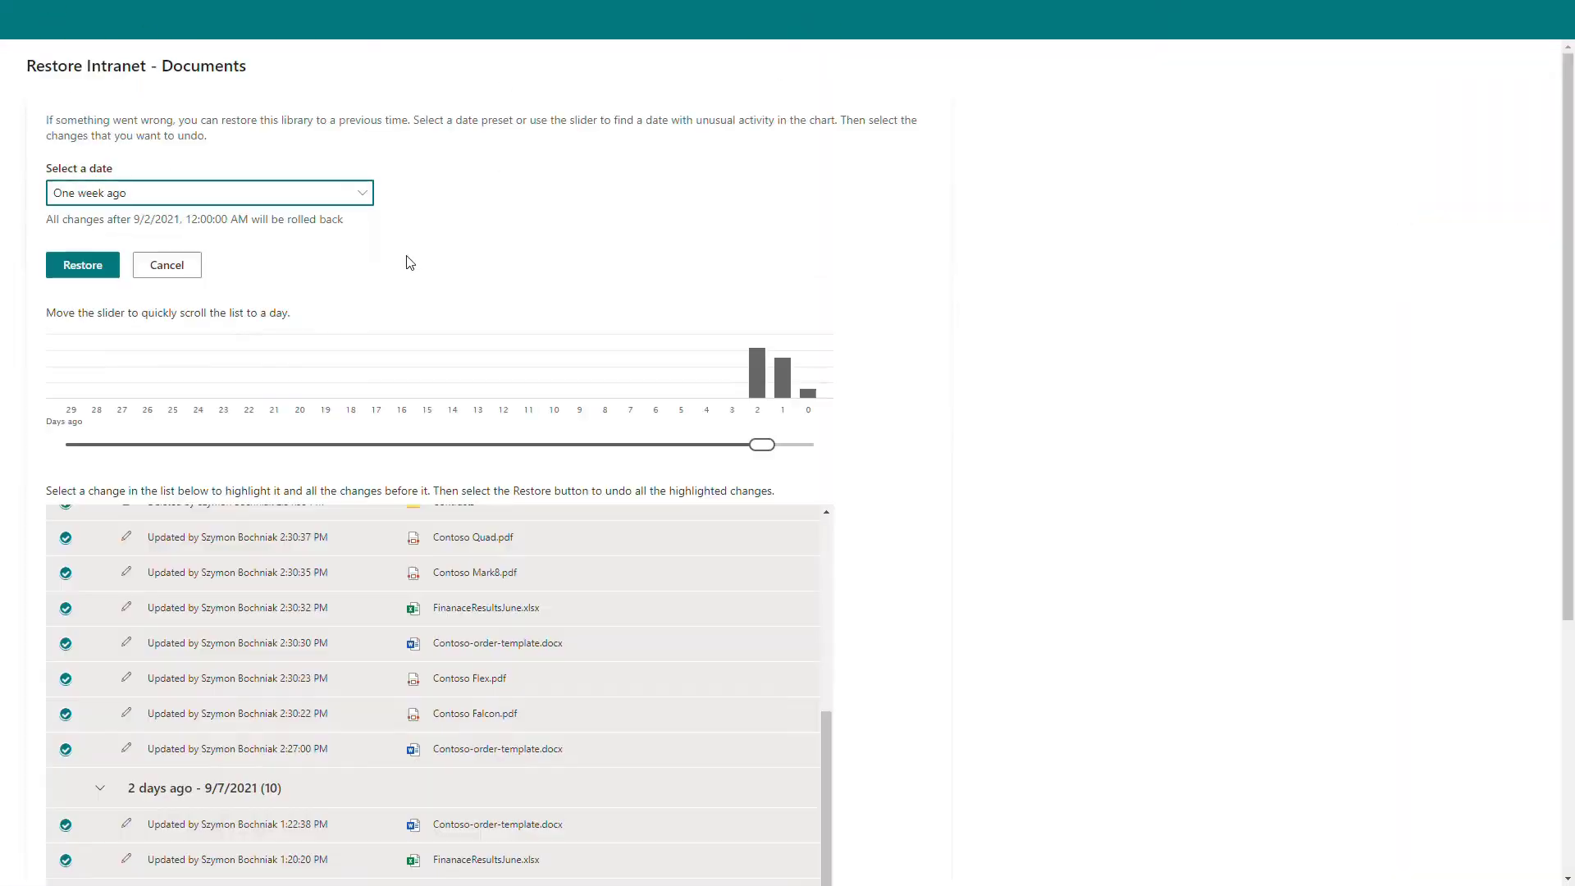
{"action": "scroll", "coordinate": [519, 381], "scroll_direction": "down", "scroll_amount": 3}
{"action": "scroll", "coordinate": [522, 459], "scroll_direction": "up", "scroll_amount": 4}
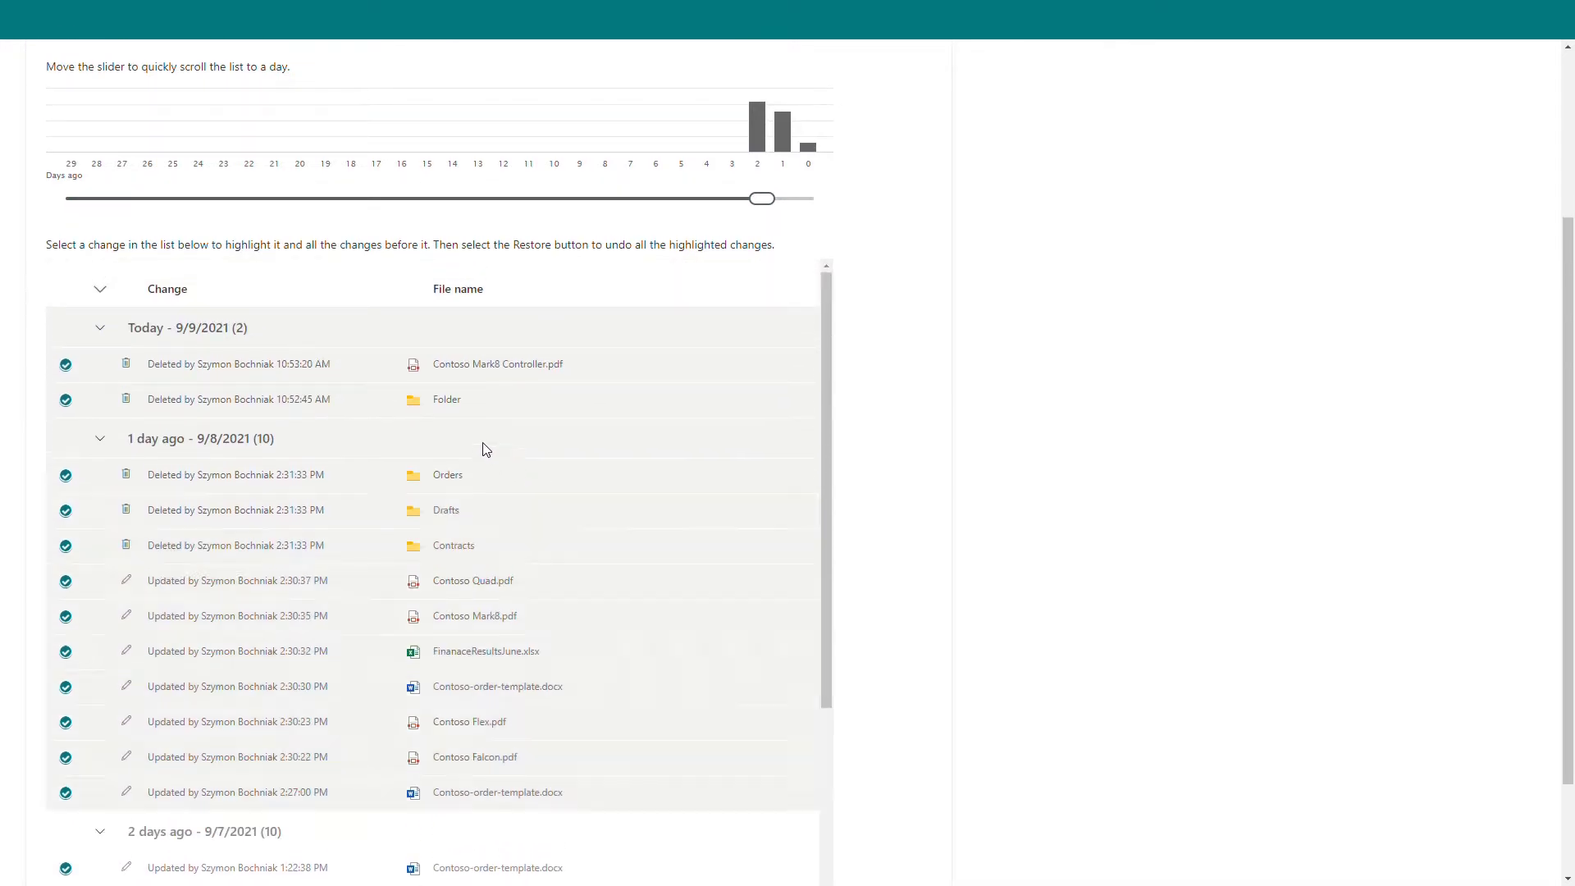
{"action": "scroll", "coordinate": [369, 492], "scroll_direction": "up", "scroll_amount": 3}
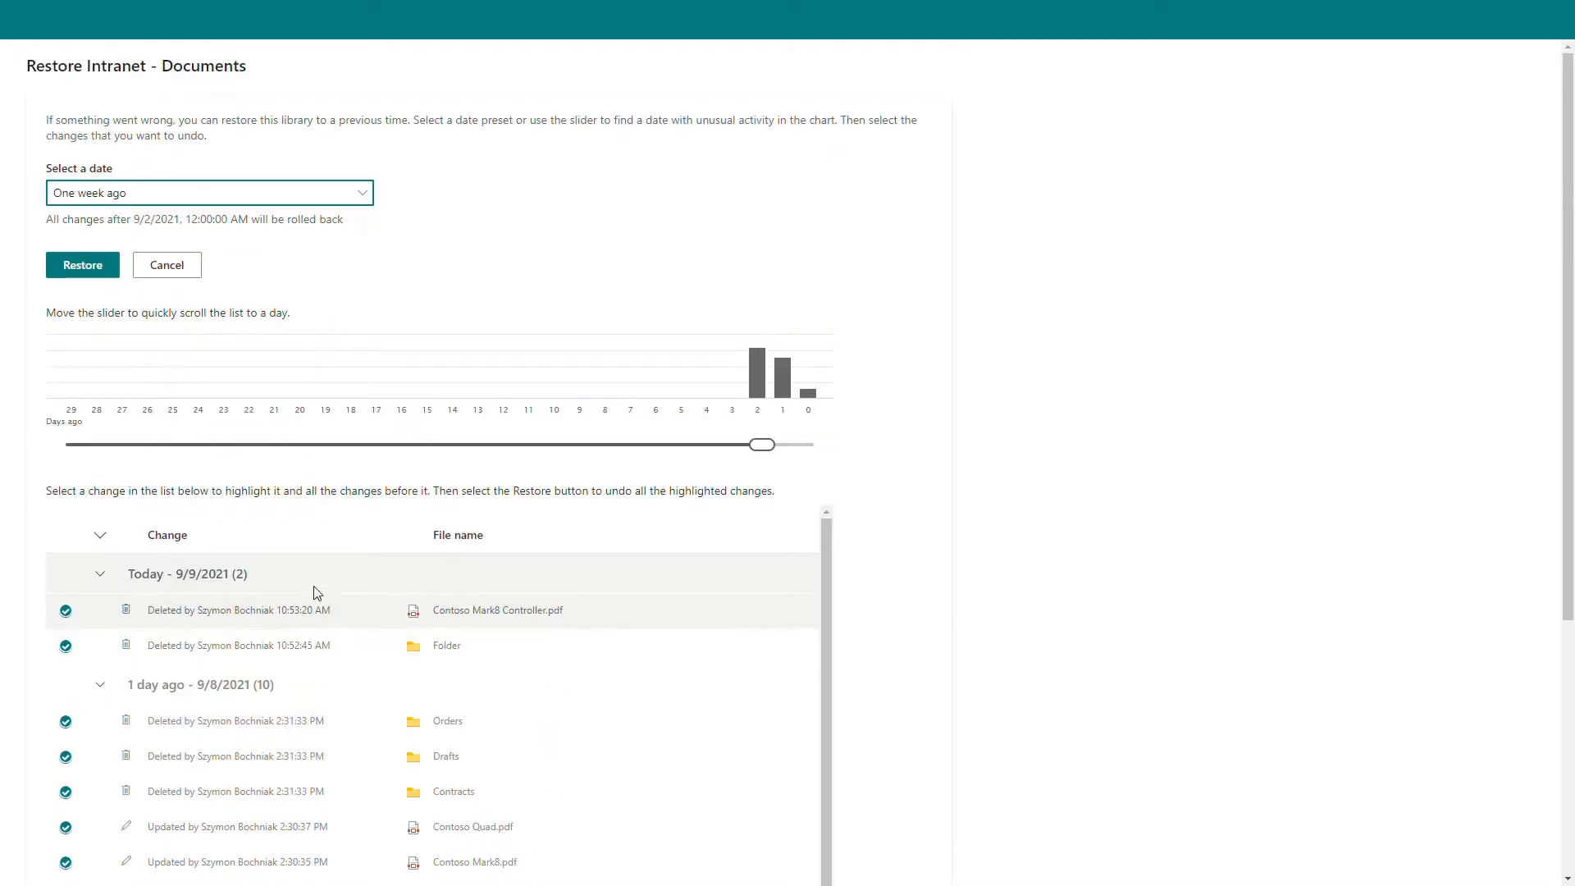
{"action": "scroll", "coordinate": [311, 590], "scroll_direction": "down", "scroll_amount": 2}
{"action": "scroll", "coordinate": [227, 647], "scroll_direction": "up", "scroll_amount": 2}
Restore the library by rolling back only the deletion of Contoso Mark8 Controller.pdf on 9/9/2021 at 10:53:20 AM, and return to the documents.
{"action": "left_click", "coordinate": [238, 610]}
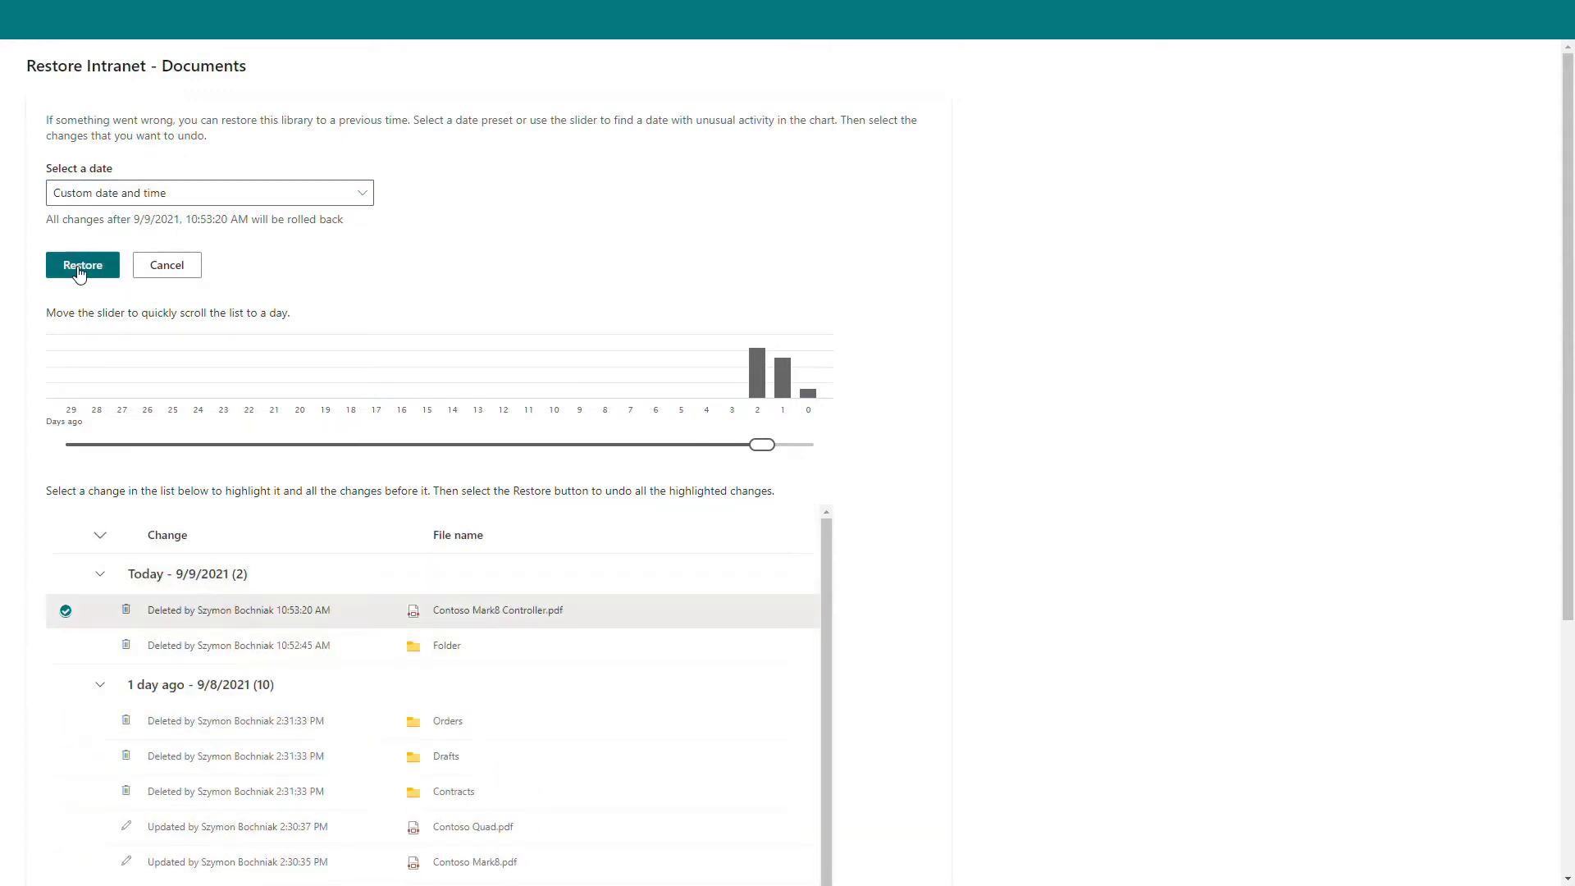
{"action": "left_click", "coordinate": [79, 273]}
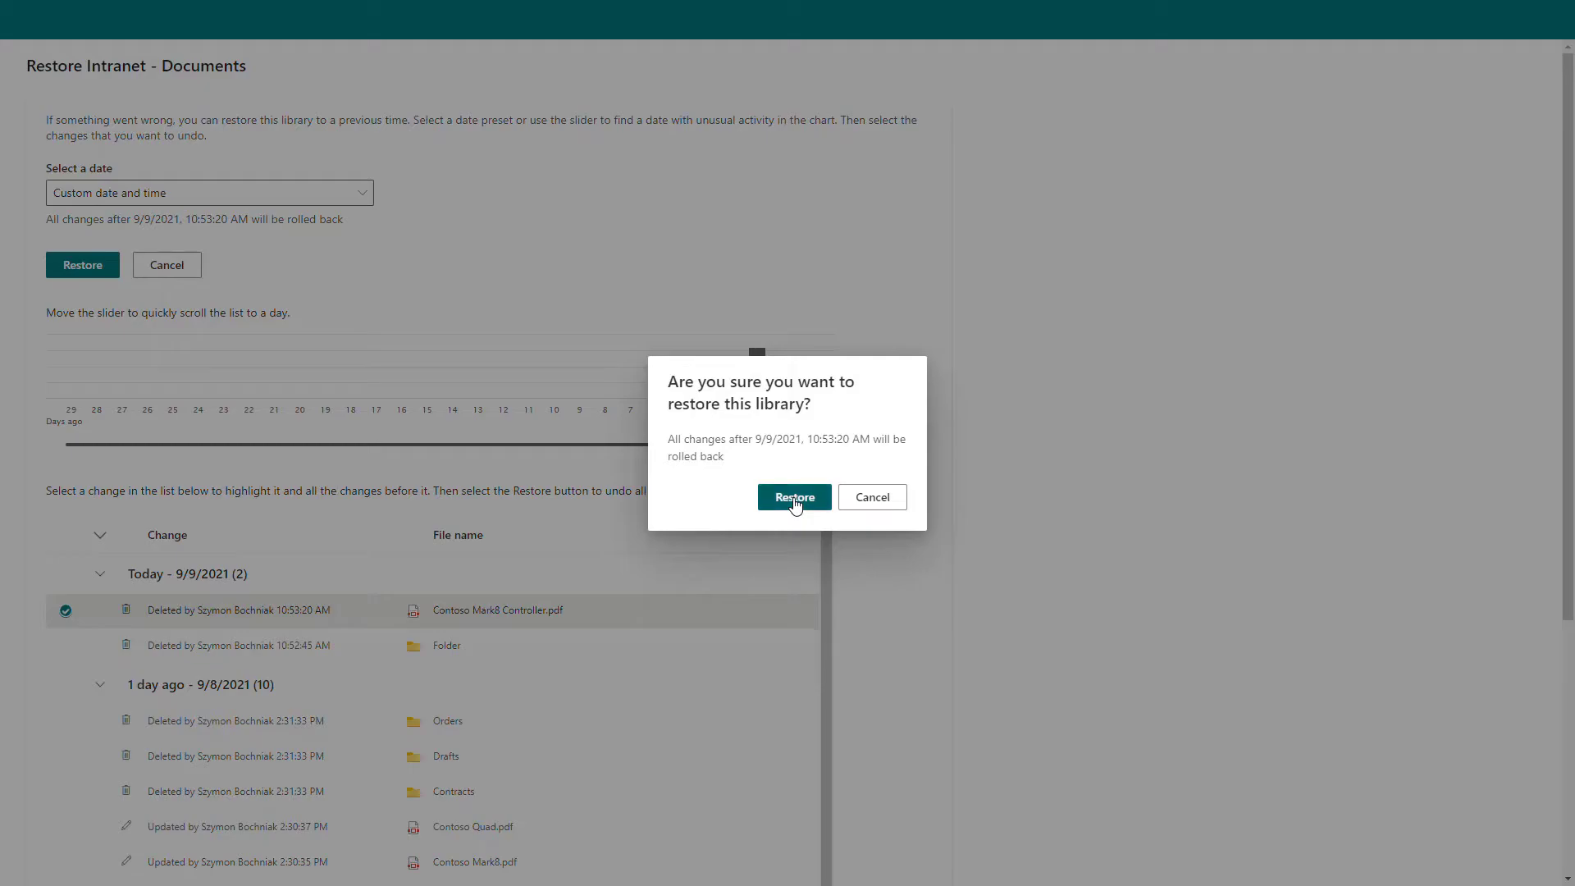
{"action": "left_click", "coordinate": [795, 498]}
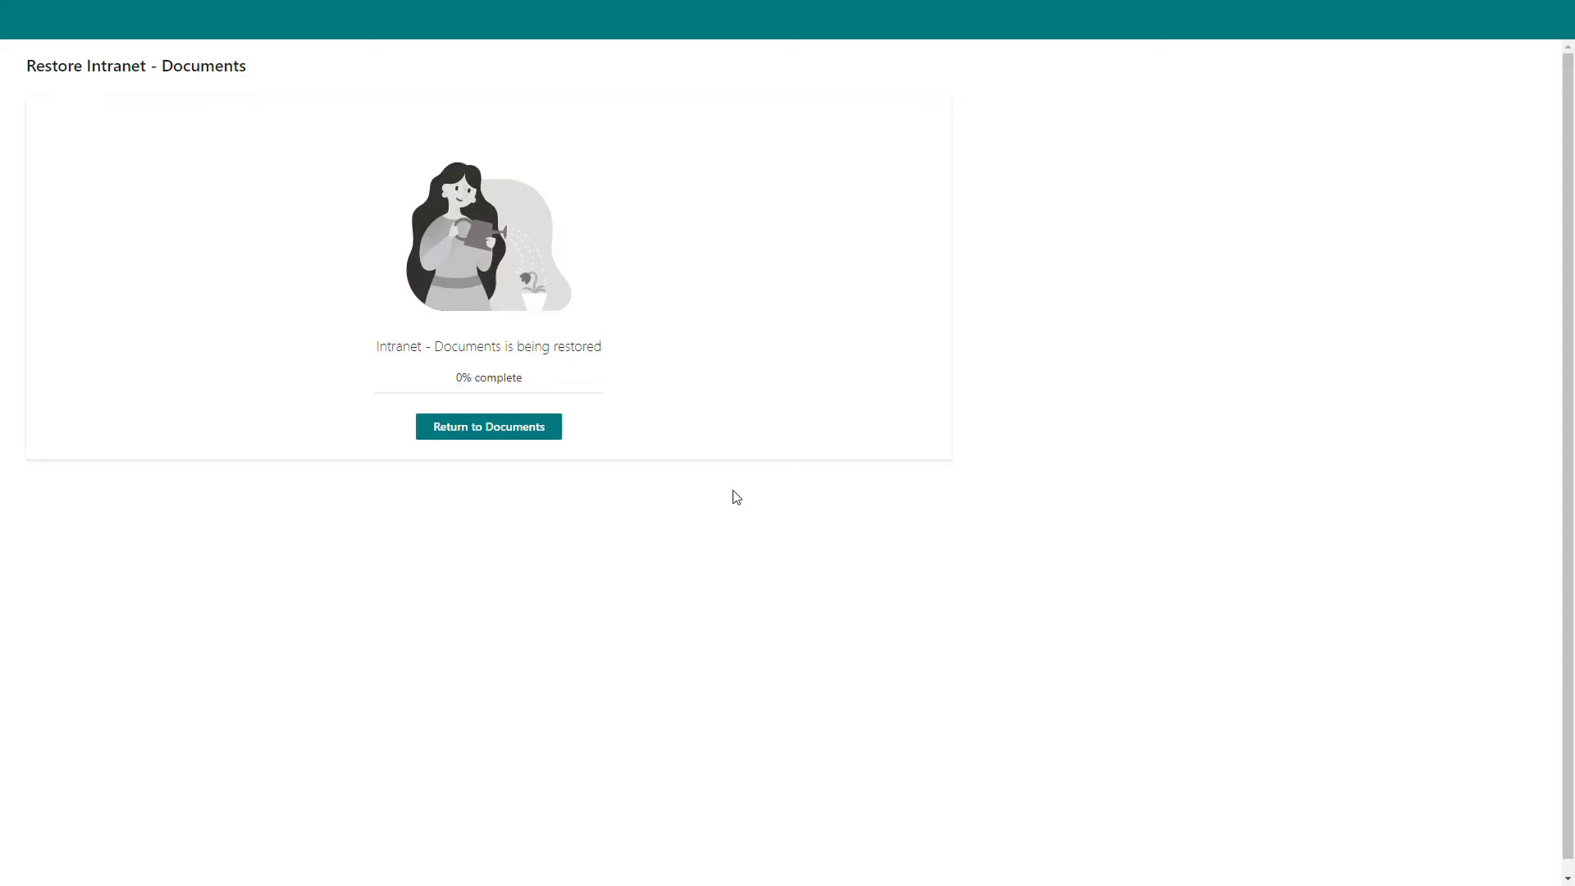
{"action": "left_click", "coordinate": [517, 427]}
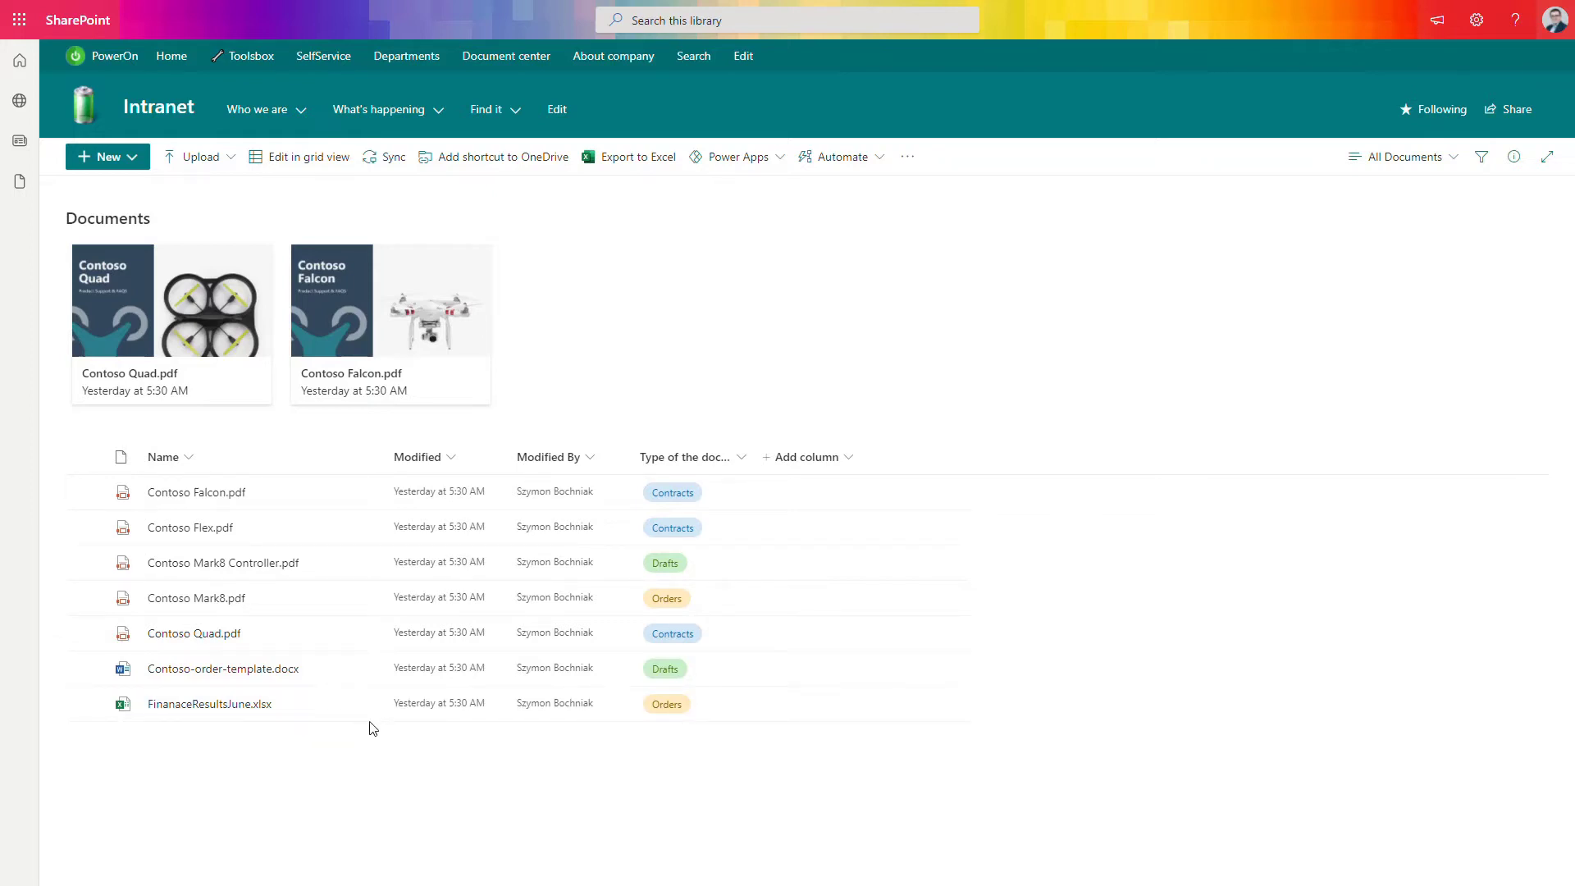
Configure library versioning with major and minor versions, drafts limited to approvers and the author, and required content approval, and return to the documents.
{"action": "left_click", "coordinate": [1476, 22]}
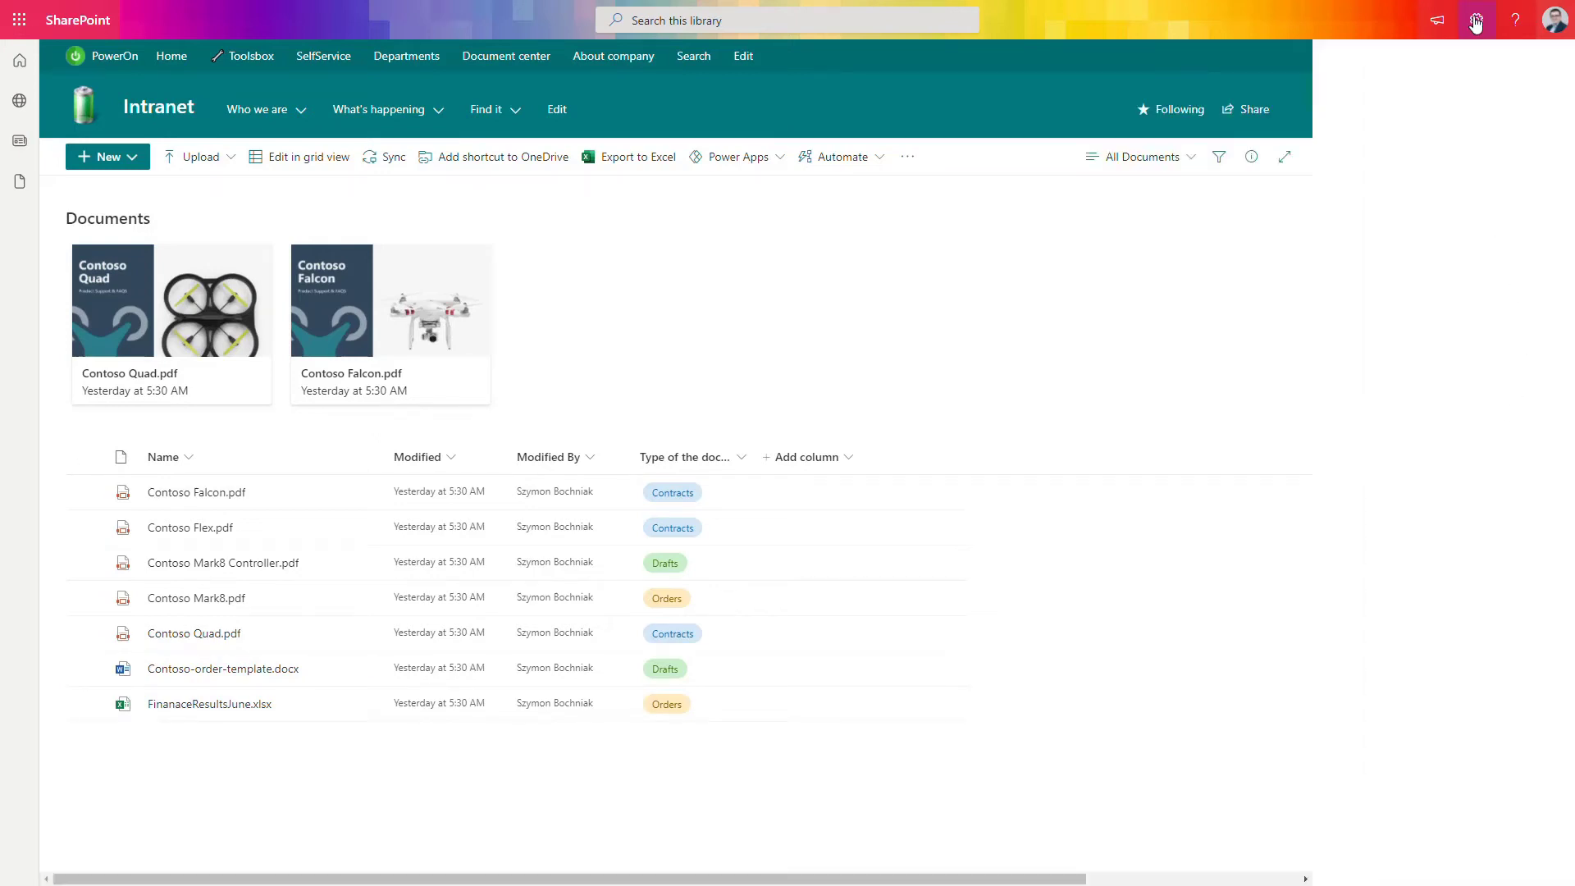
{"action": "left_click", "coordinate": [1394, 184]}
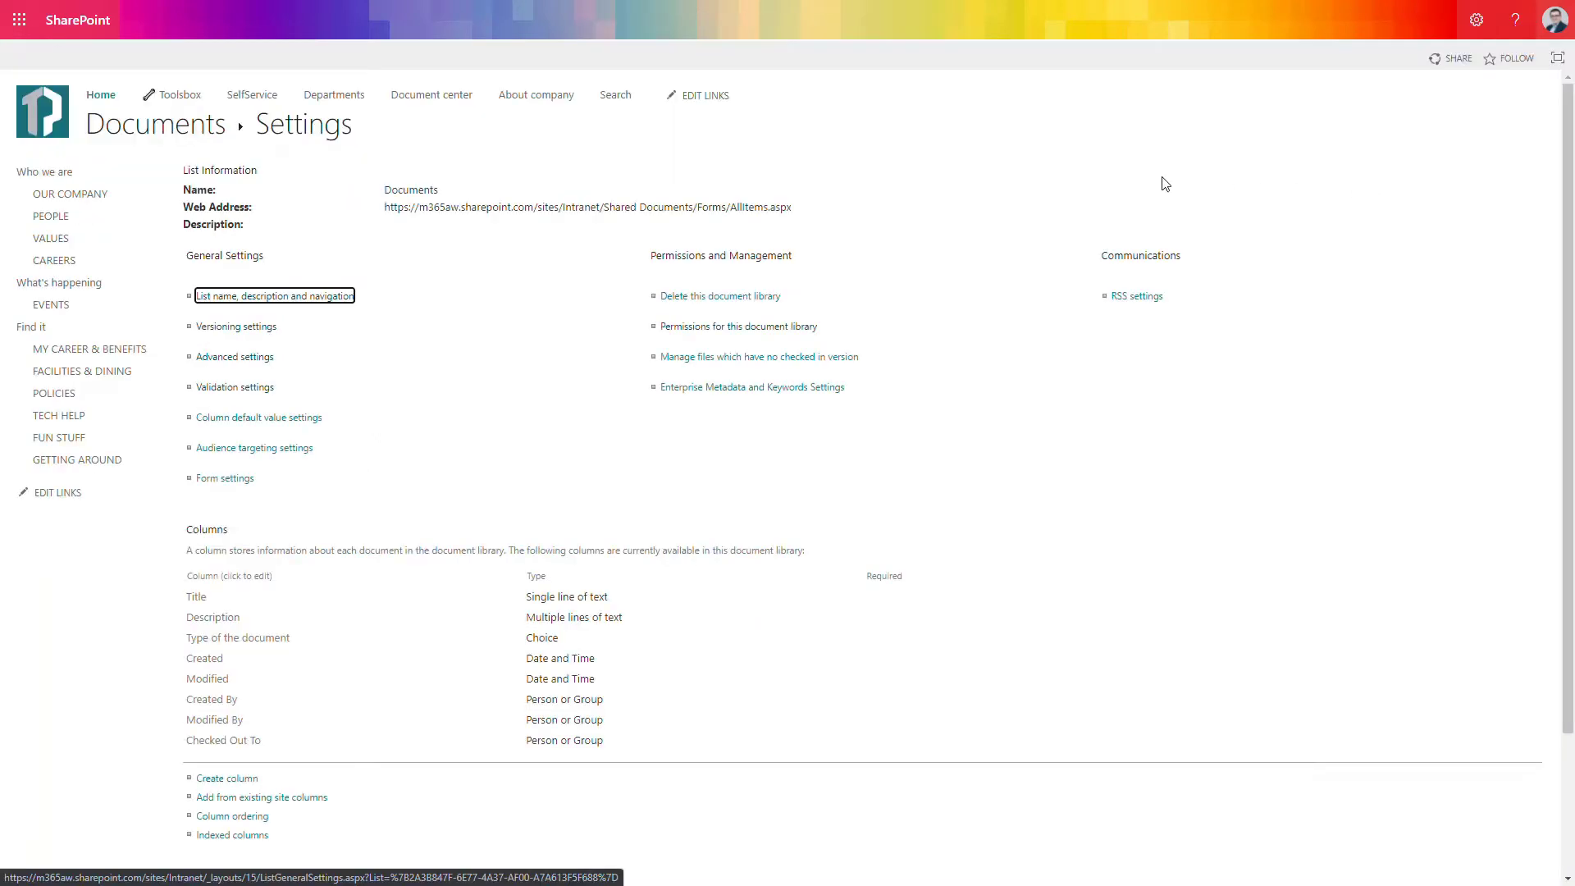
{"action": "left_click", "coordinate": [265, 328]}
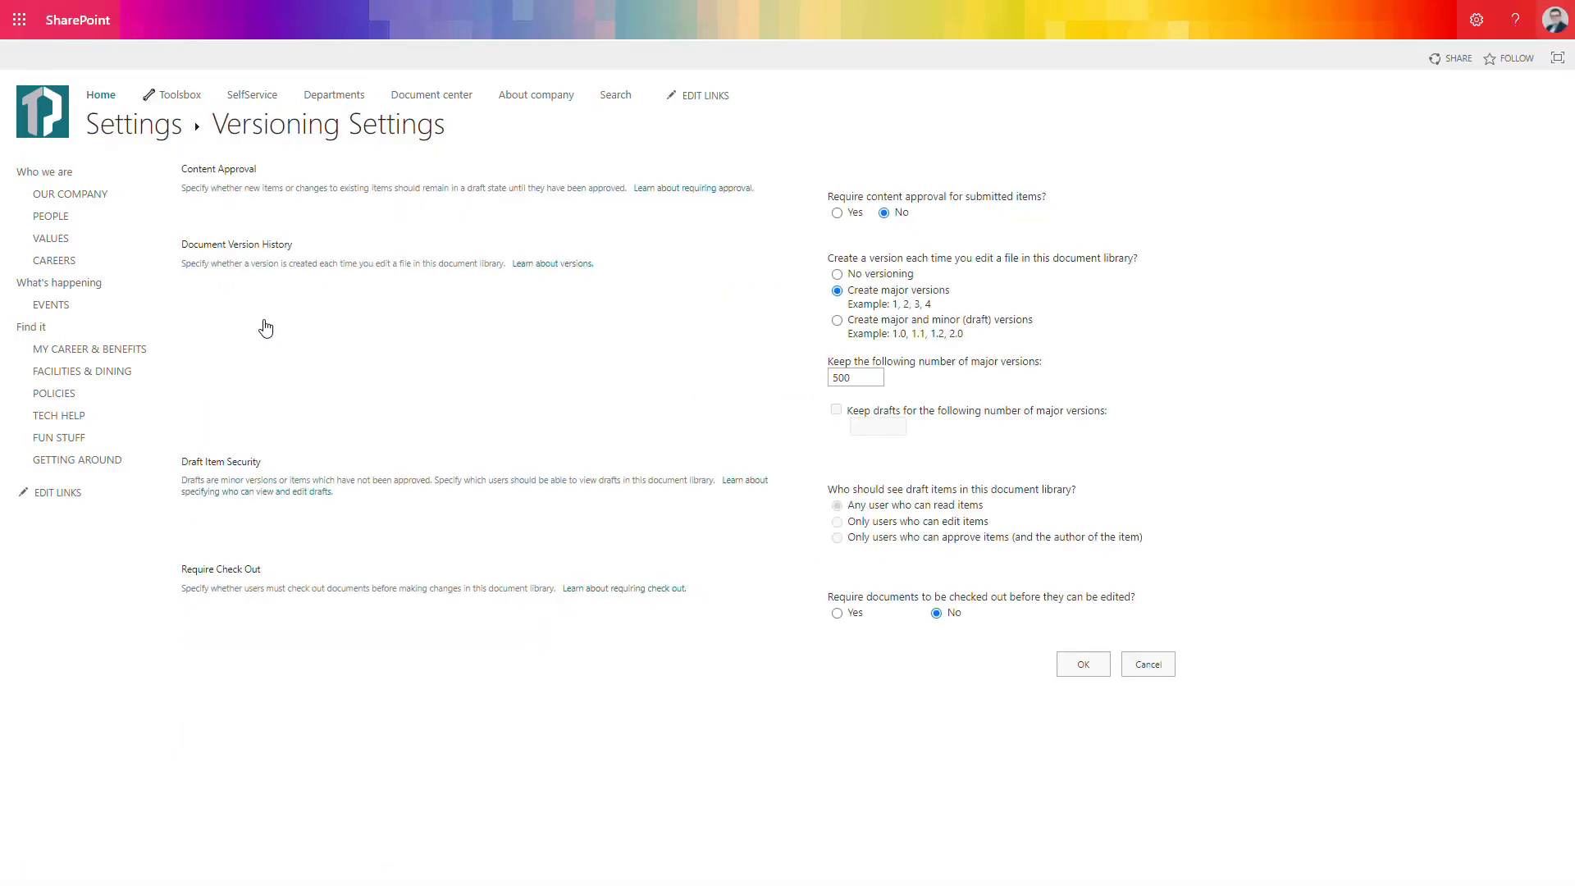
{"action": "left_click", "coordinate": [925, 326]}
{"action": "left_click", "coordinate": [931, 532]}
{"action": "left_click", "coordinate": [837, 213]}
{"action": "left_click", "coordinate": [1084, 664]}
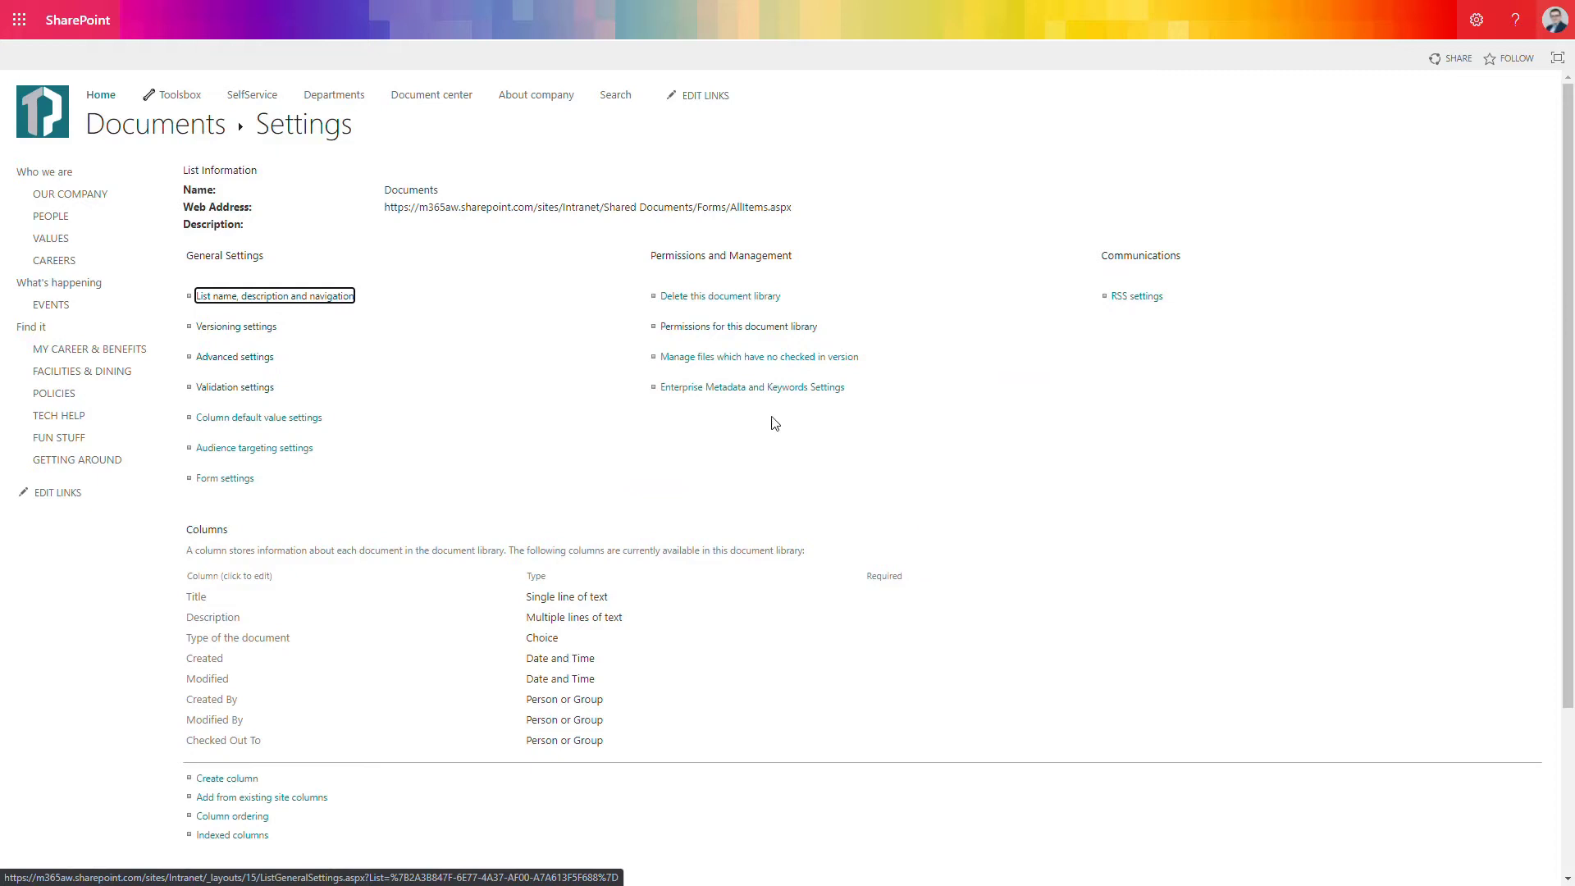
{"action": "left_click", "coordinate": [183, 133]}
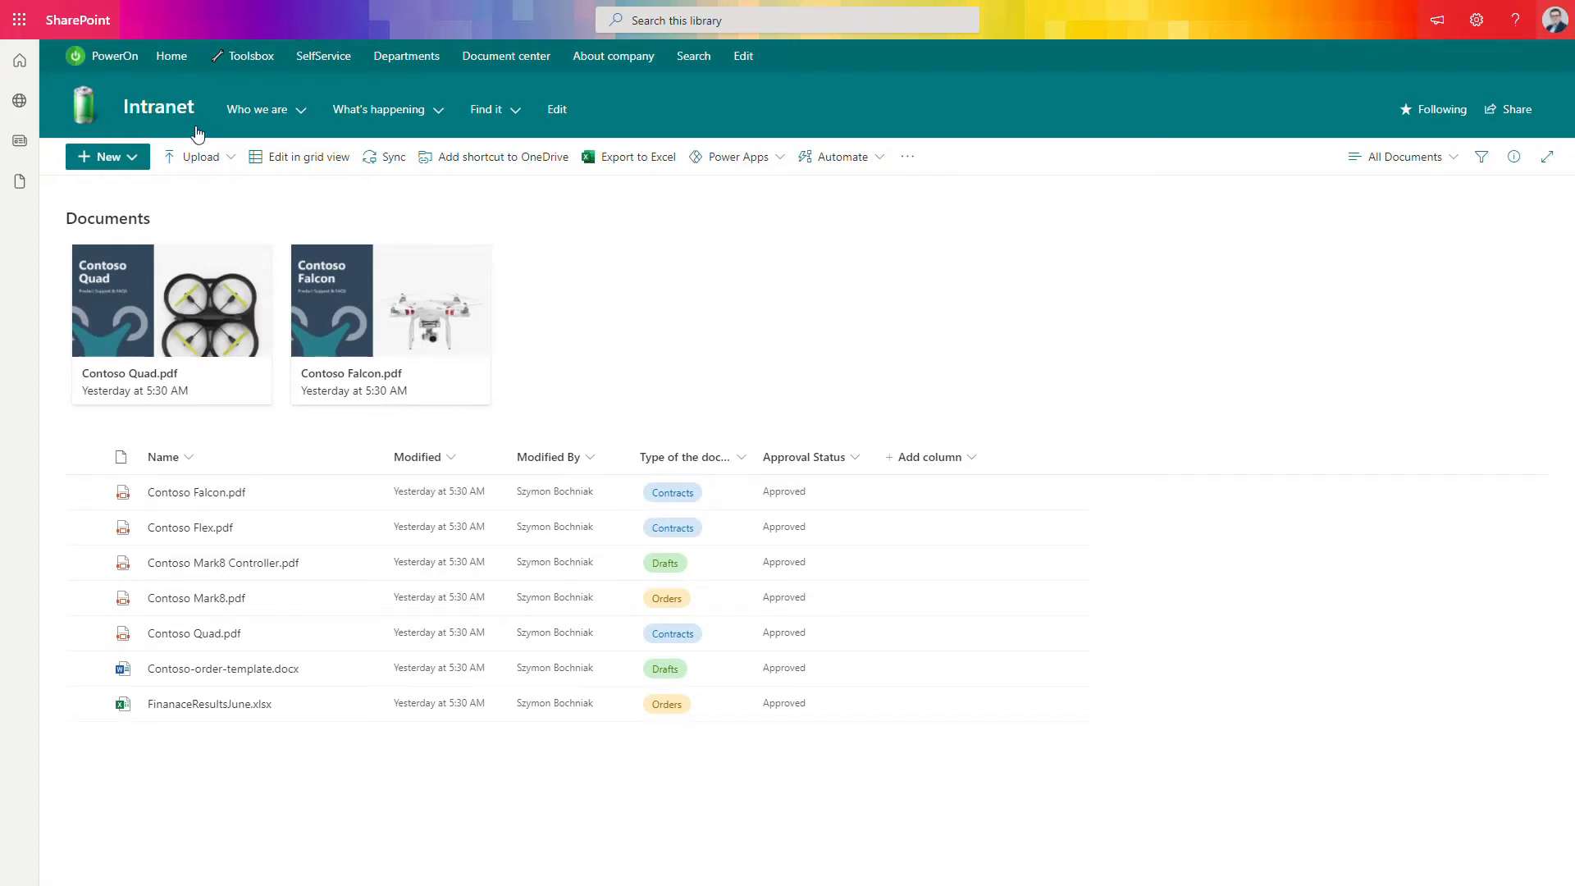
Review the version history of Contoso-order-template.docx and close it.
{"action": "left_click", "coordinate": [362, 669]}
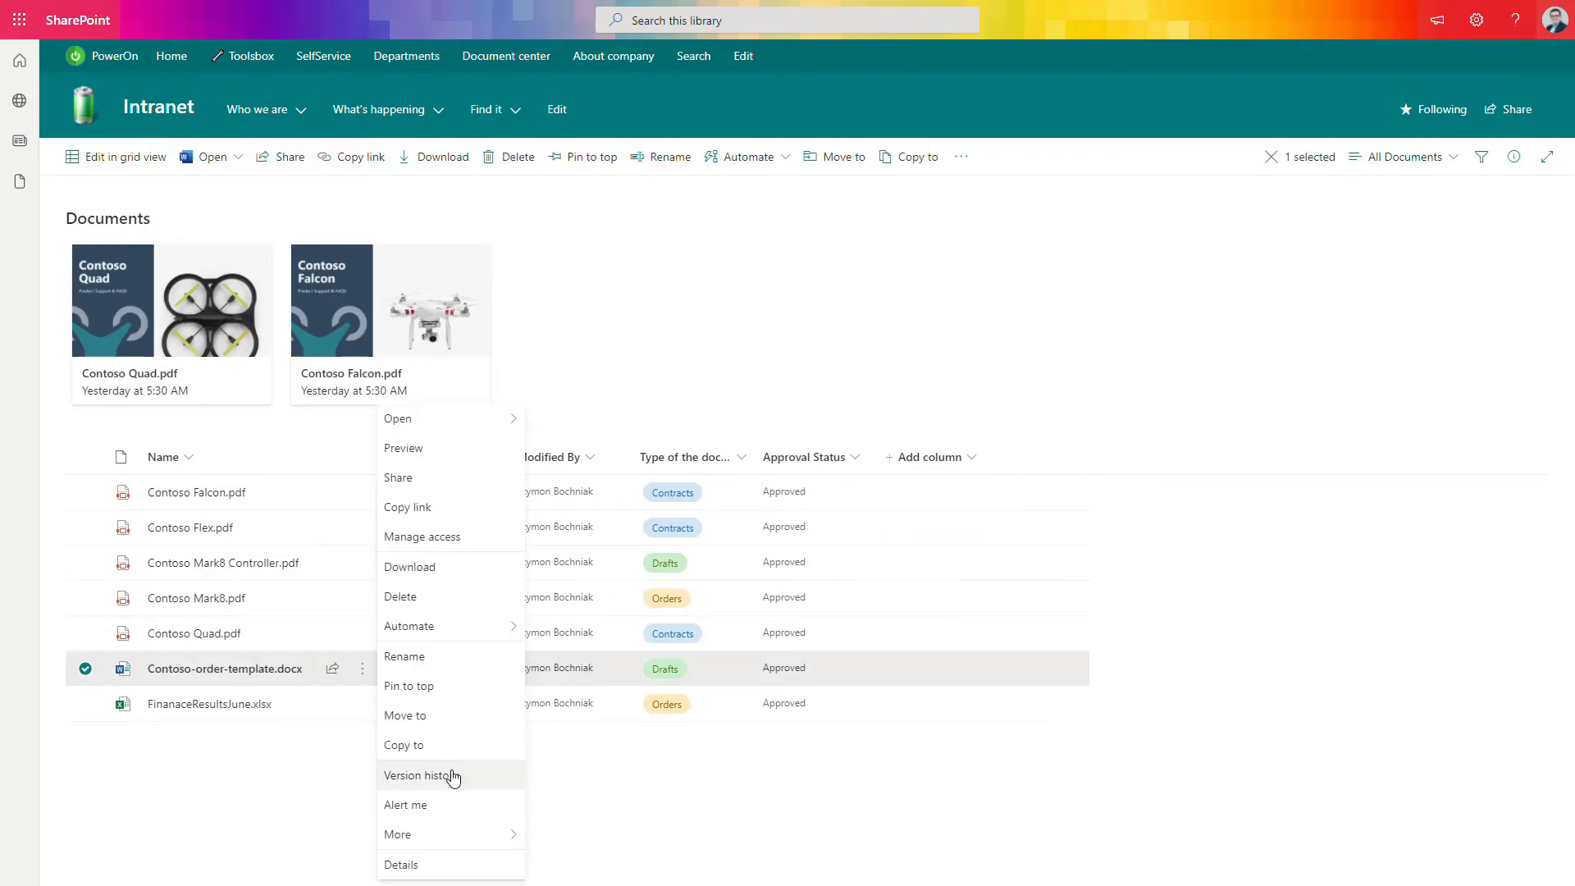
{"action": "left_click", "coordinate": [452, 776]}
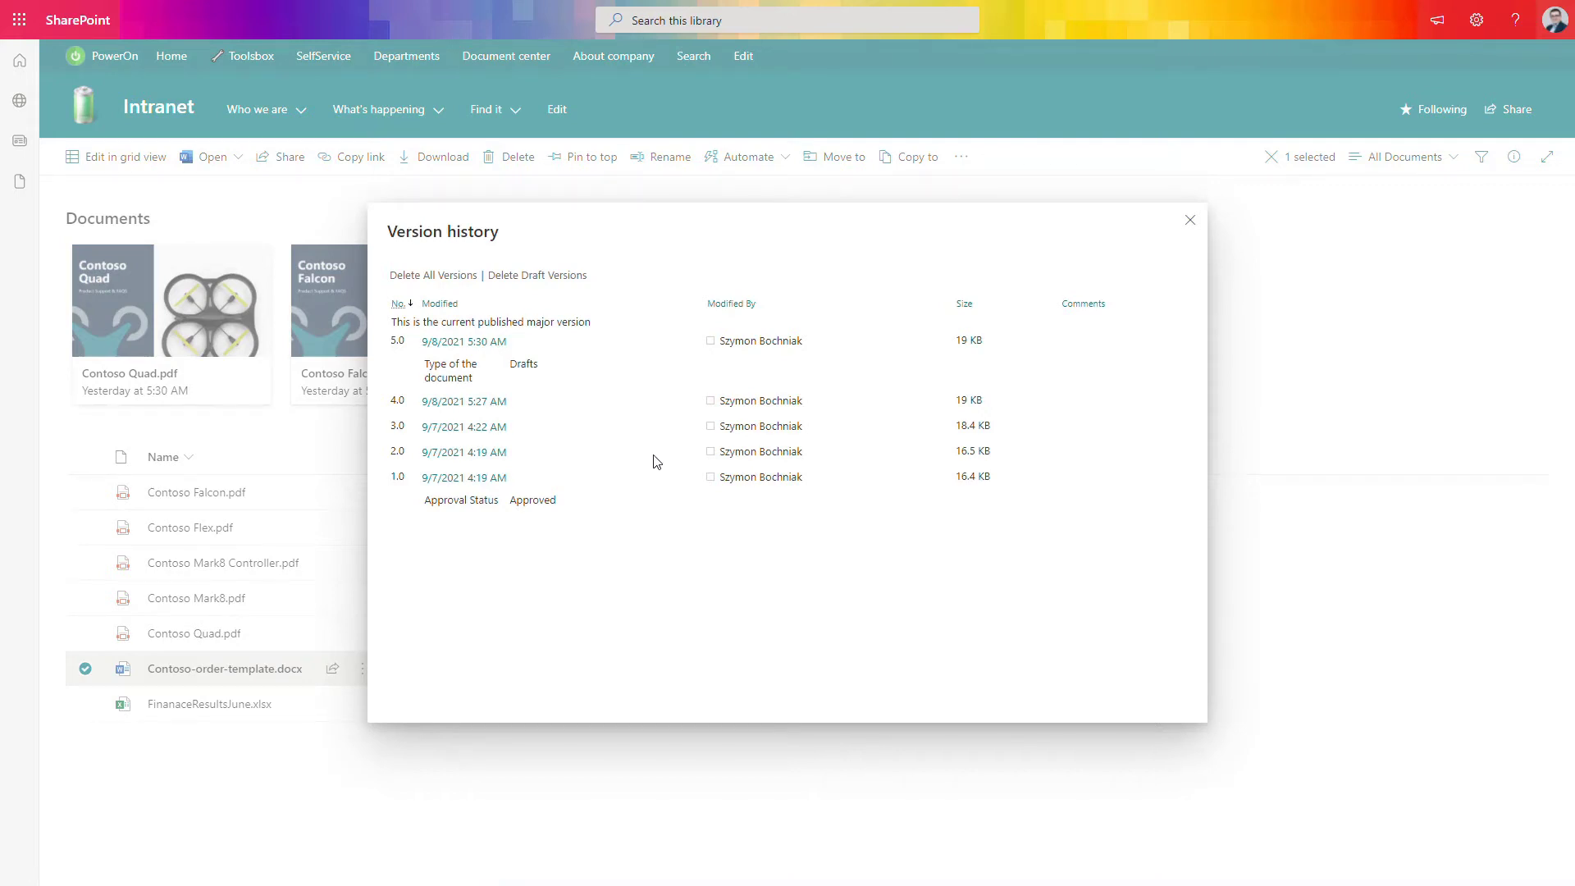
{"action": "key", "text": "Escape"}
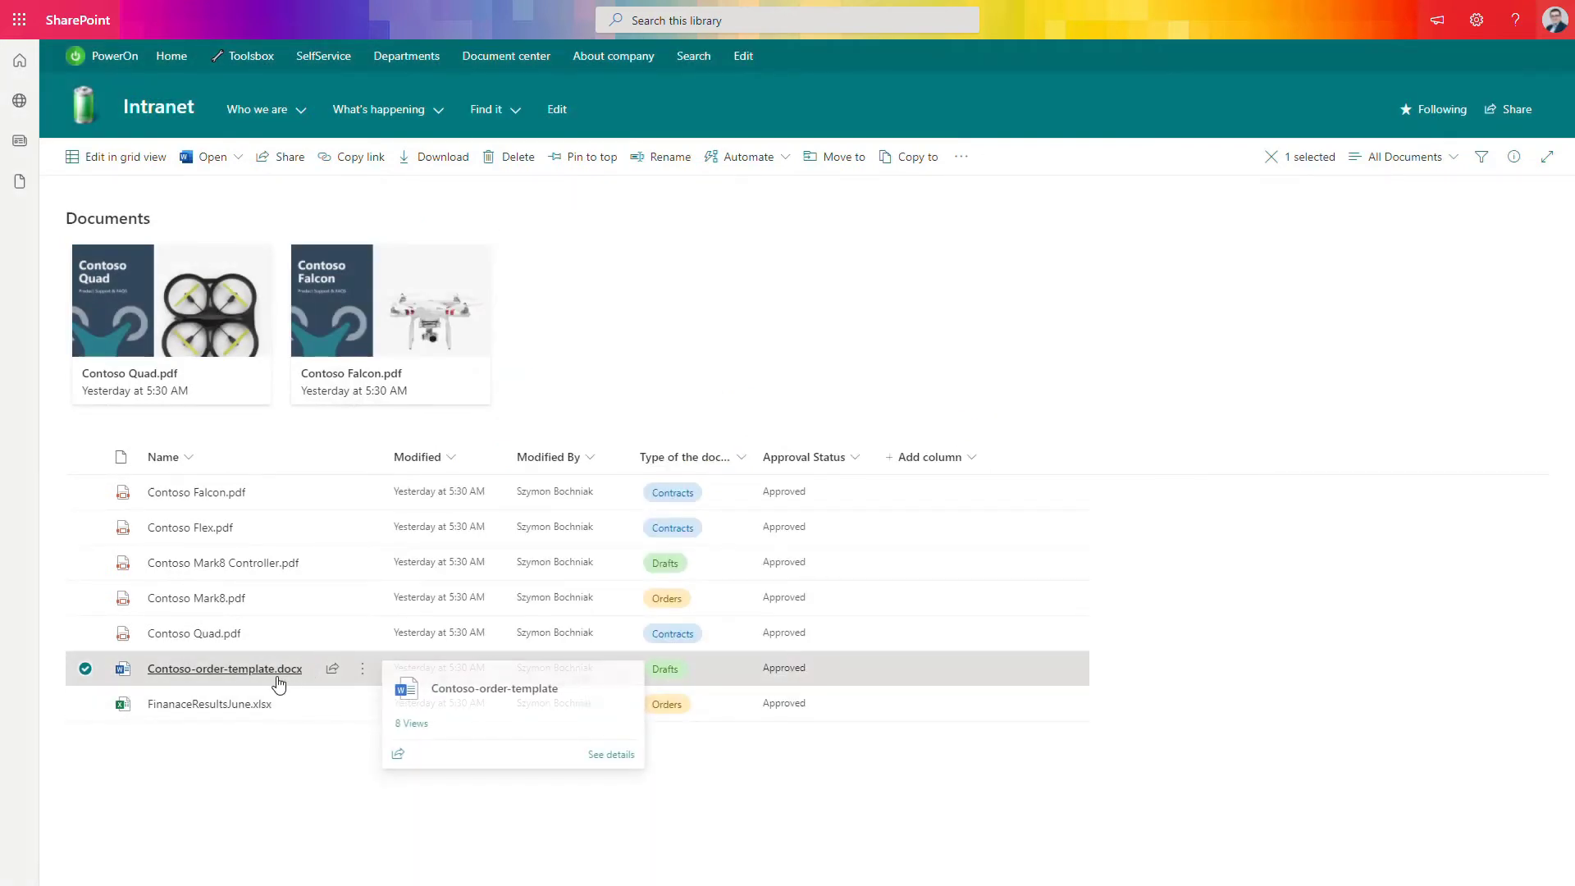
Compare the draft version of Contoso-order-template.docx with the published major version in its version history, and close the history.
{"action": "mouse_move", "coordinate": [259, 706]}
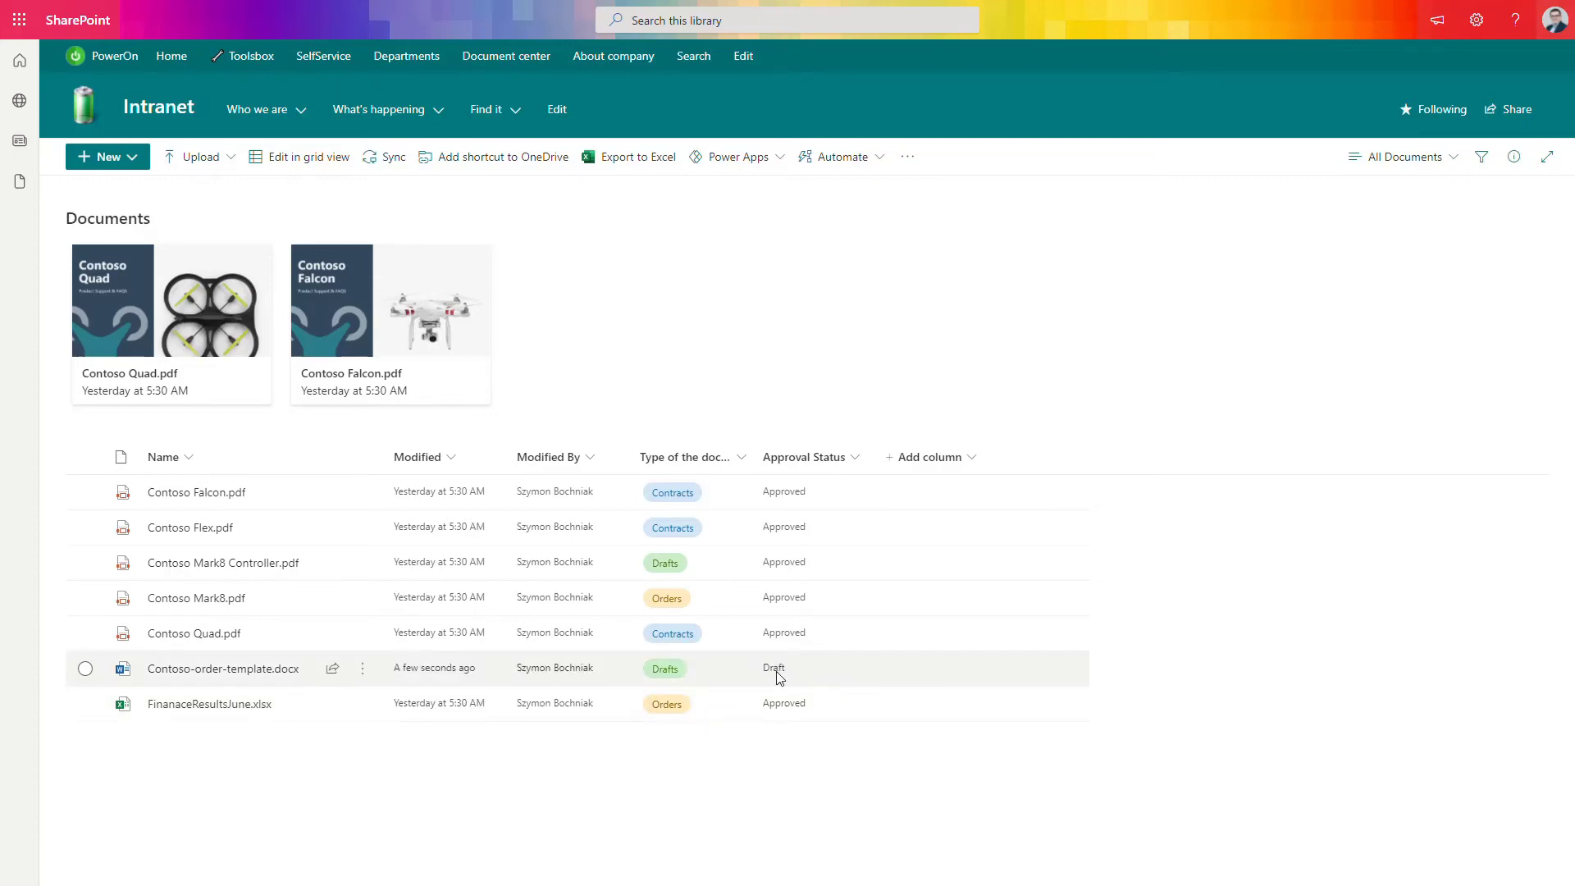
{"action": "left_click", "coordinate": [362, 668]}
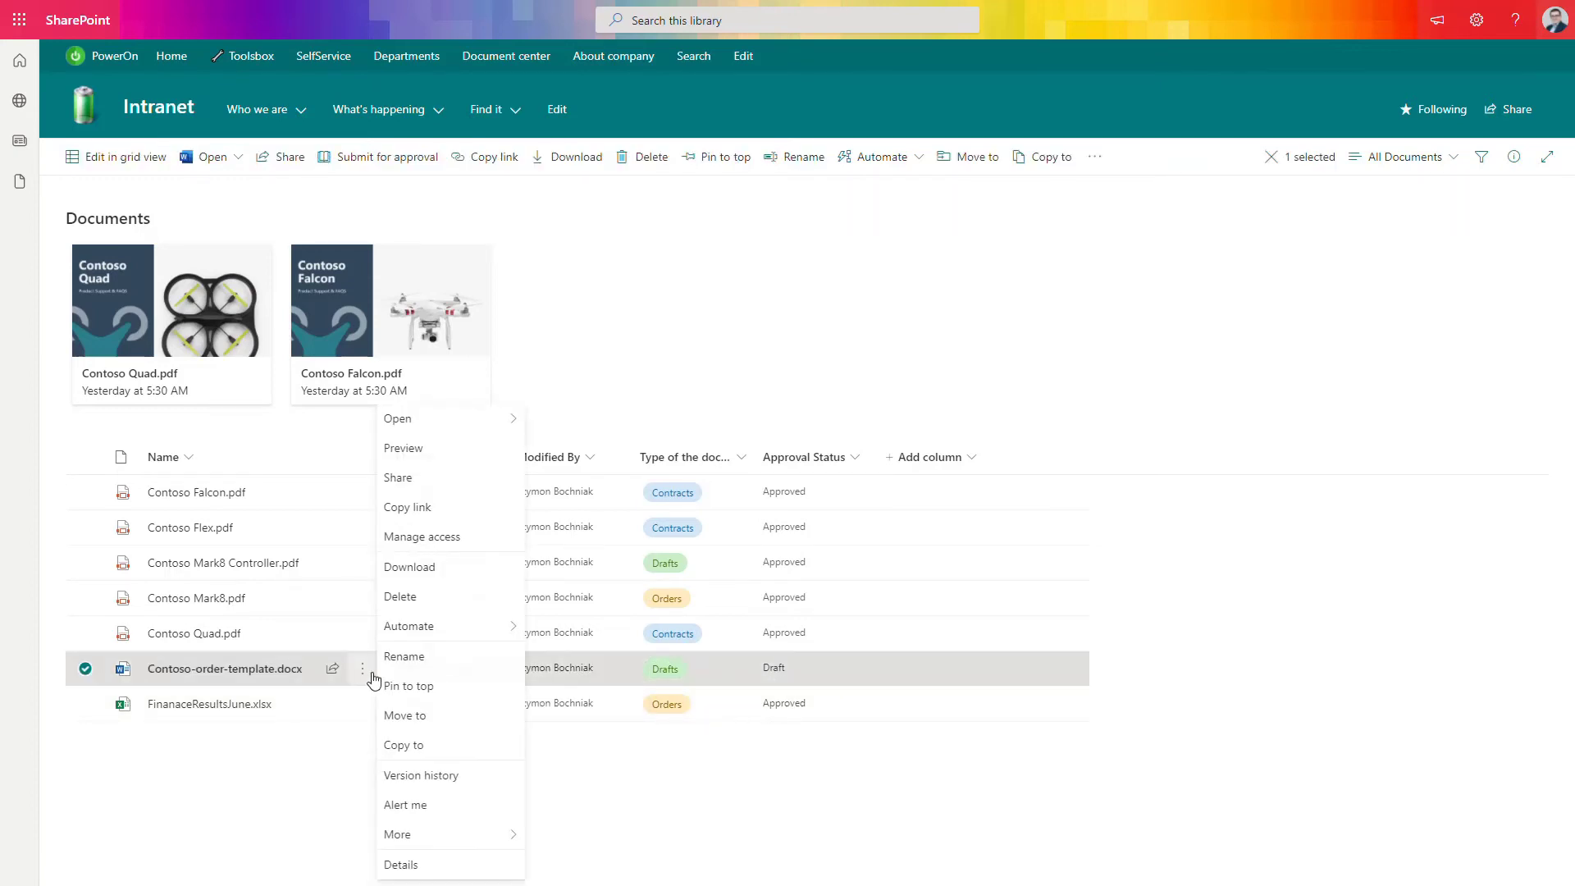
{"action": "left_click", "coordinate": [449, 787]}
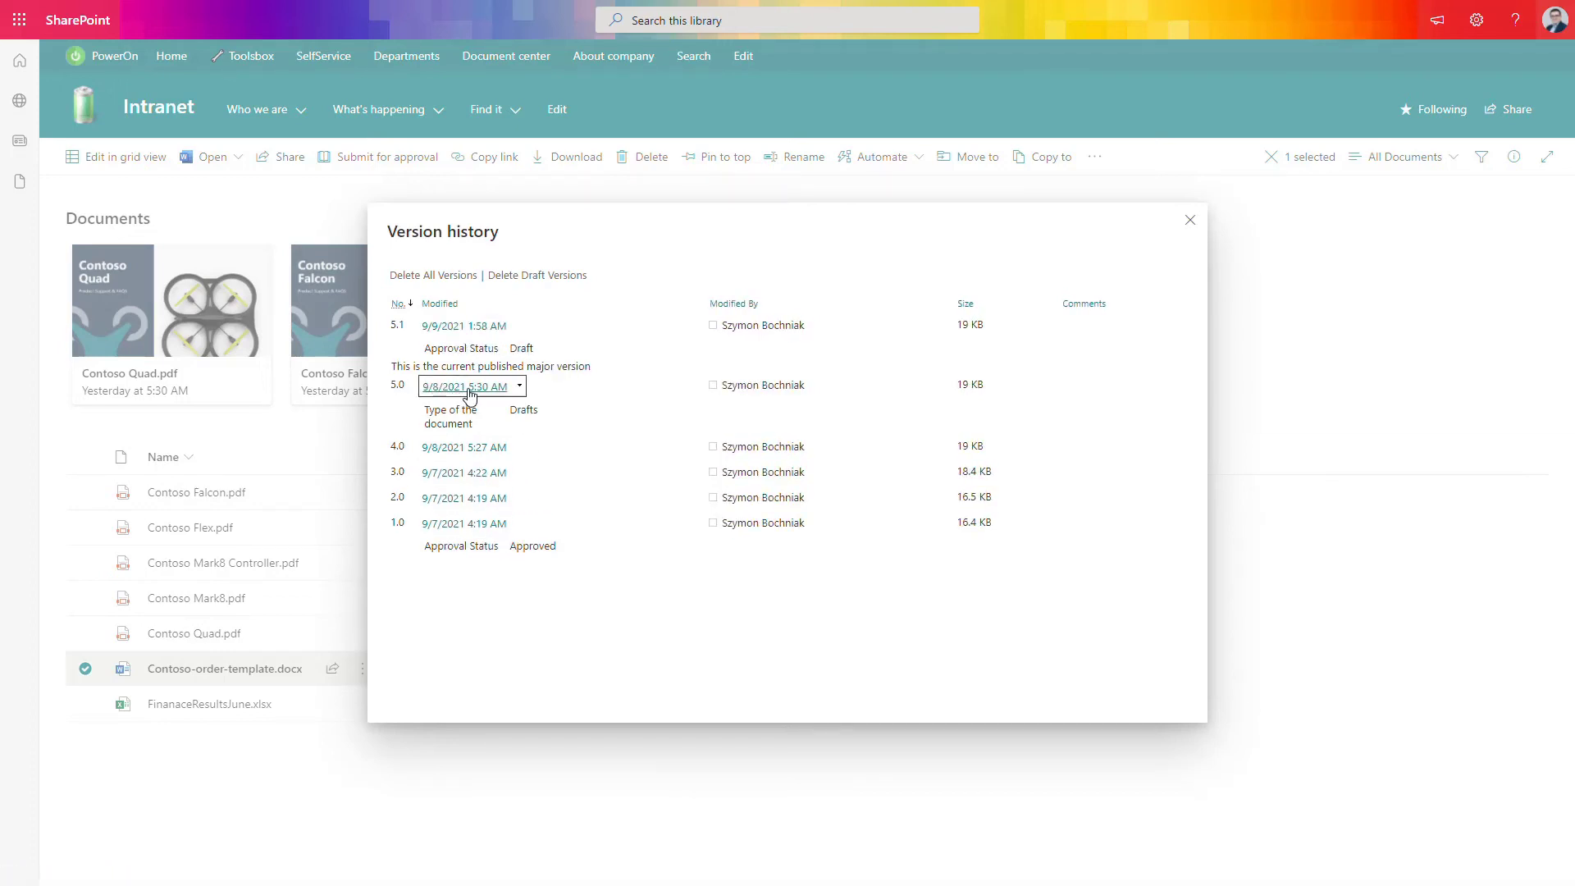
{"action": "left_click", "coordinate": [1190, 220]}
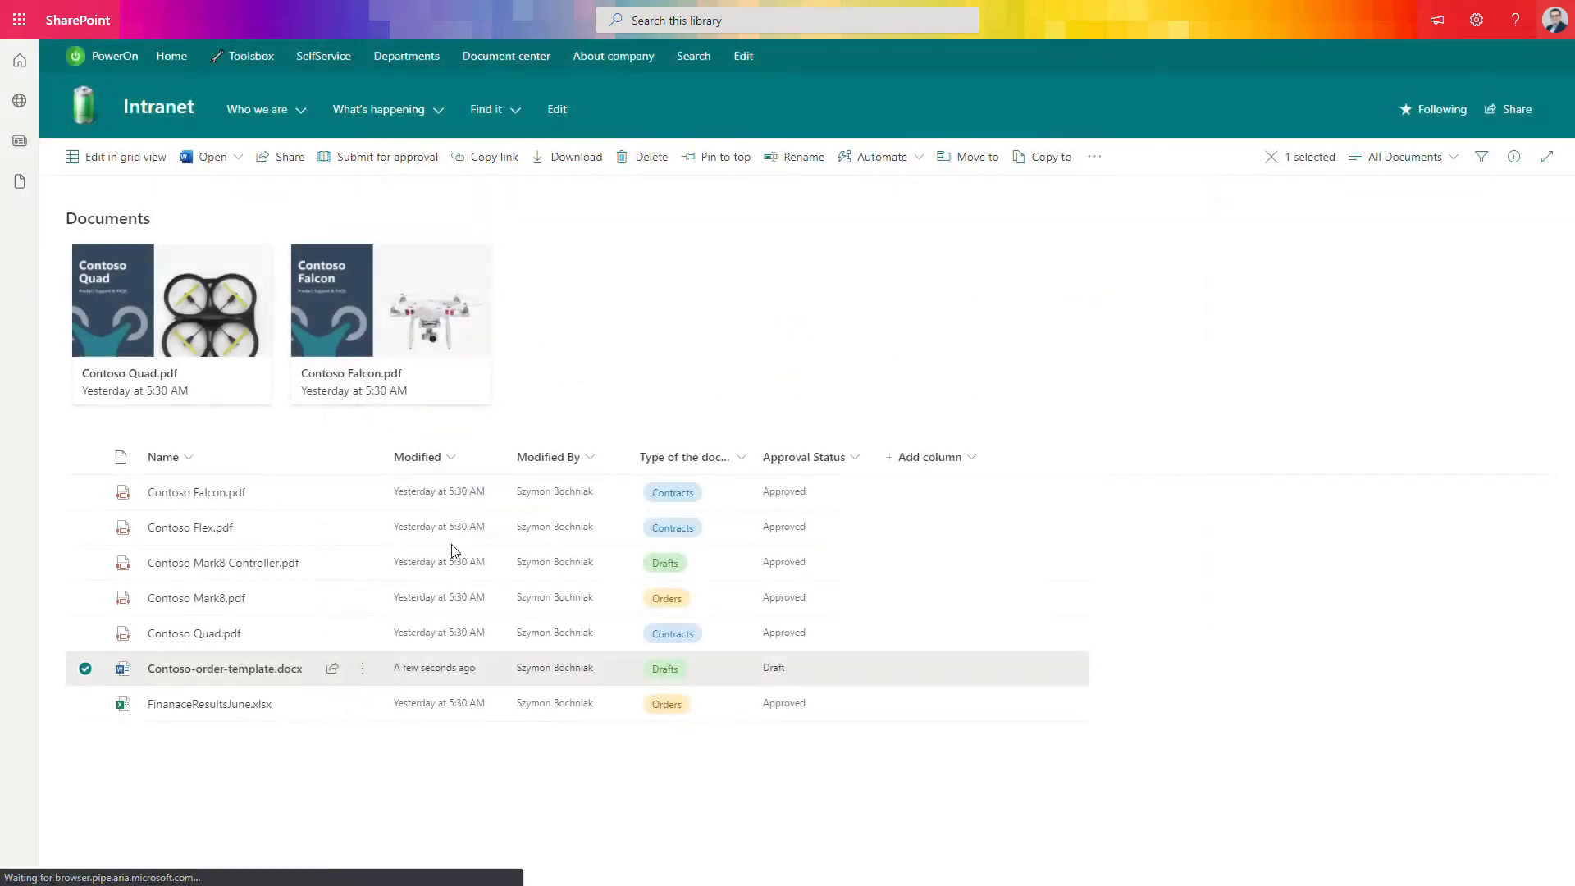
Publish the draft of Contoso-order-template.docx to submit it for approval.
{"action": "left_click", "coordinate": [362, 669]}
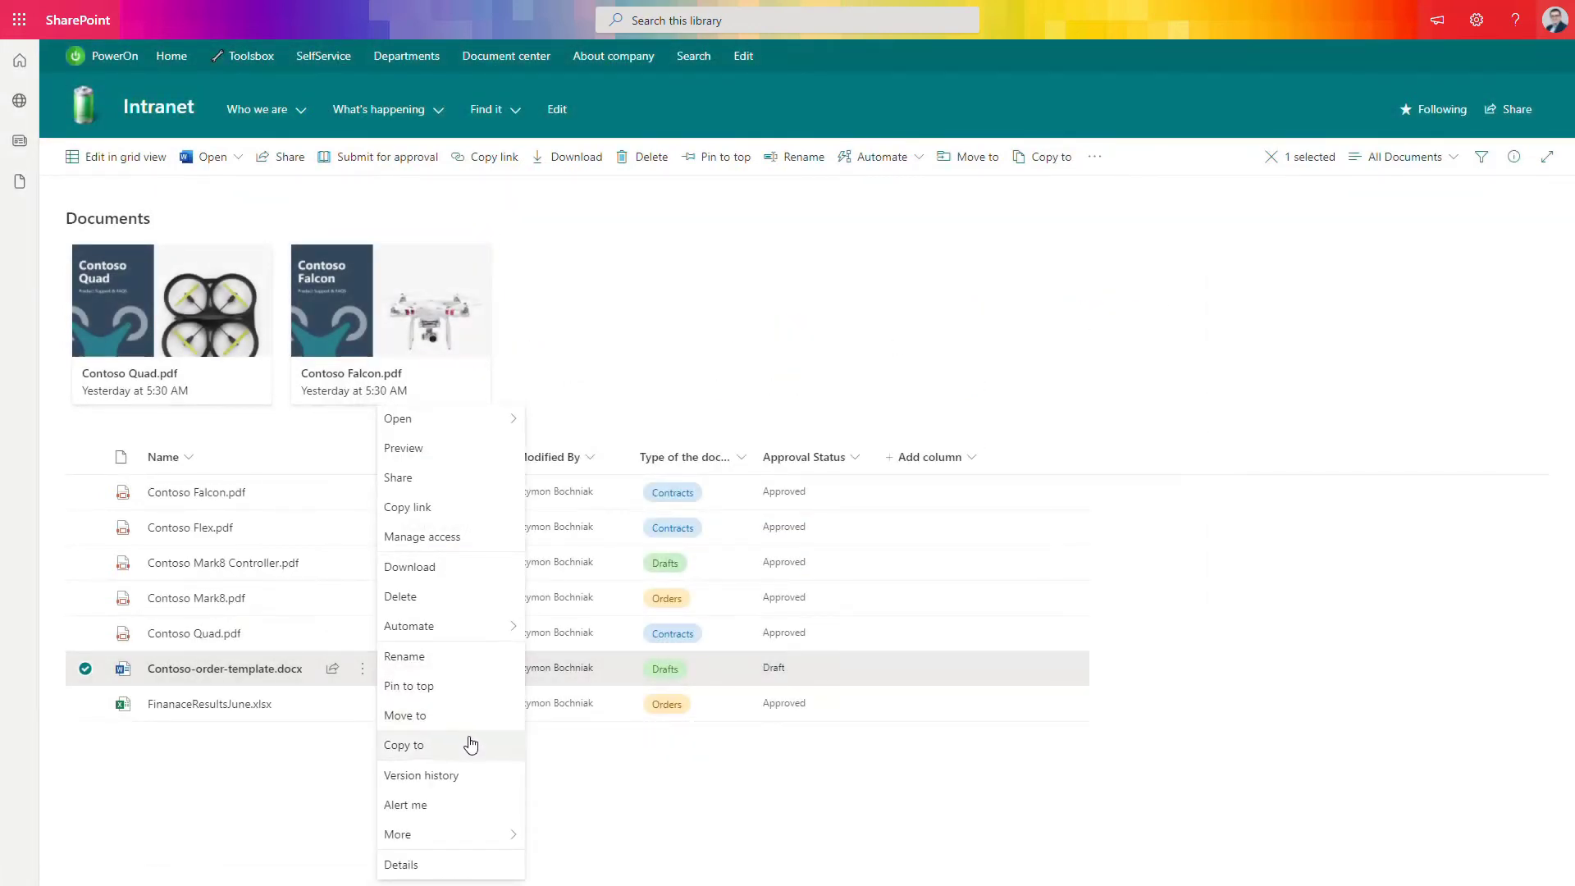
{"action": "mouse_move", "coordinate": [490, 845]}
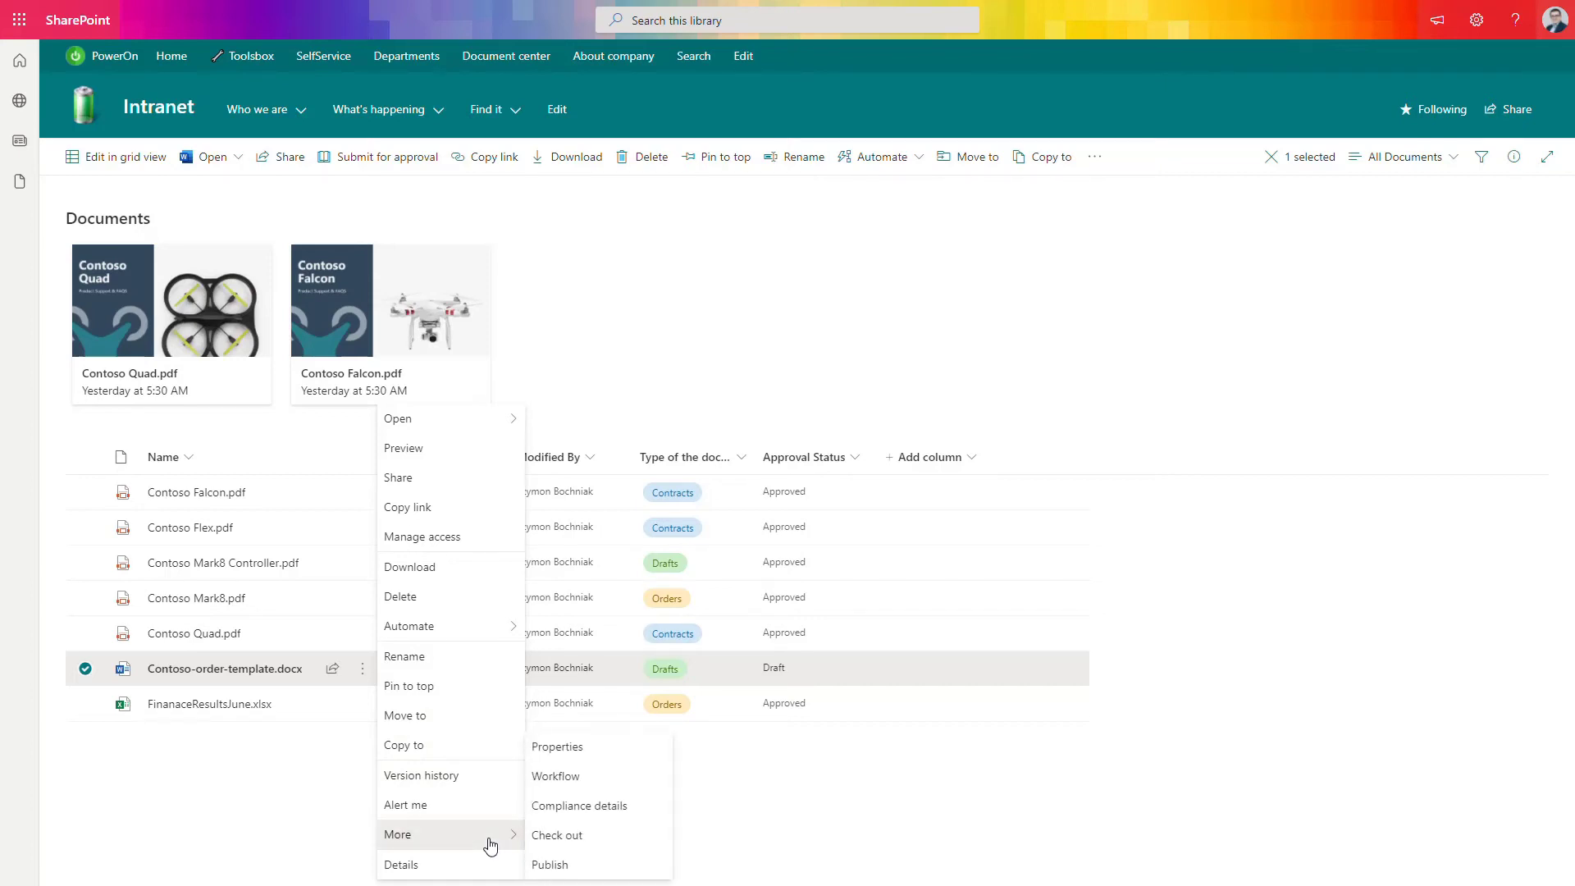
{"action": "left_click", "coordinate": [575, 872]}
{"action": "left_click", "coordinate": [1089, 295]}
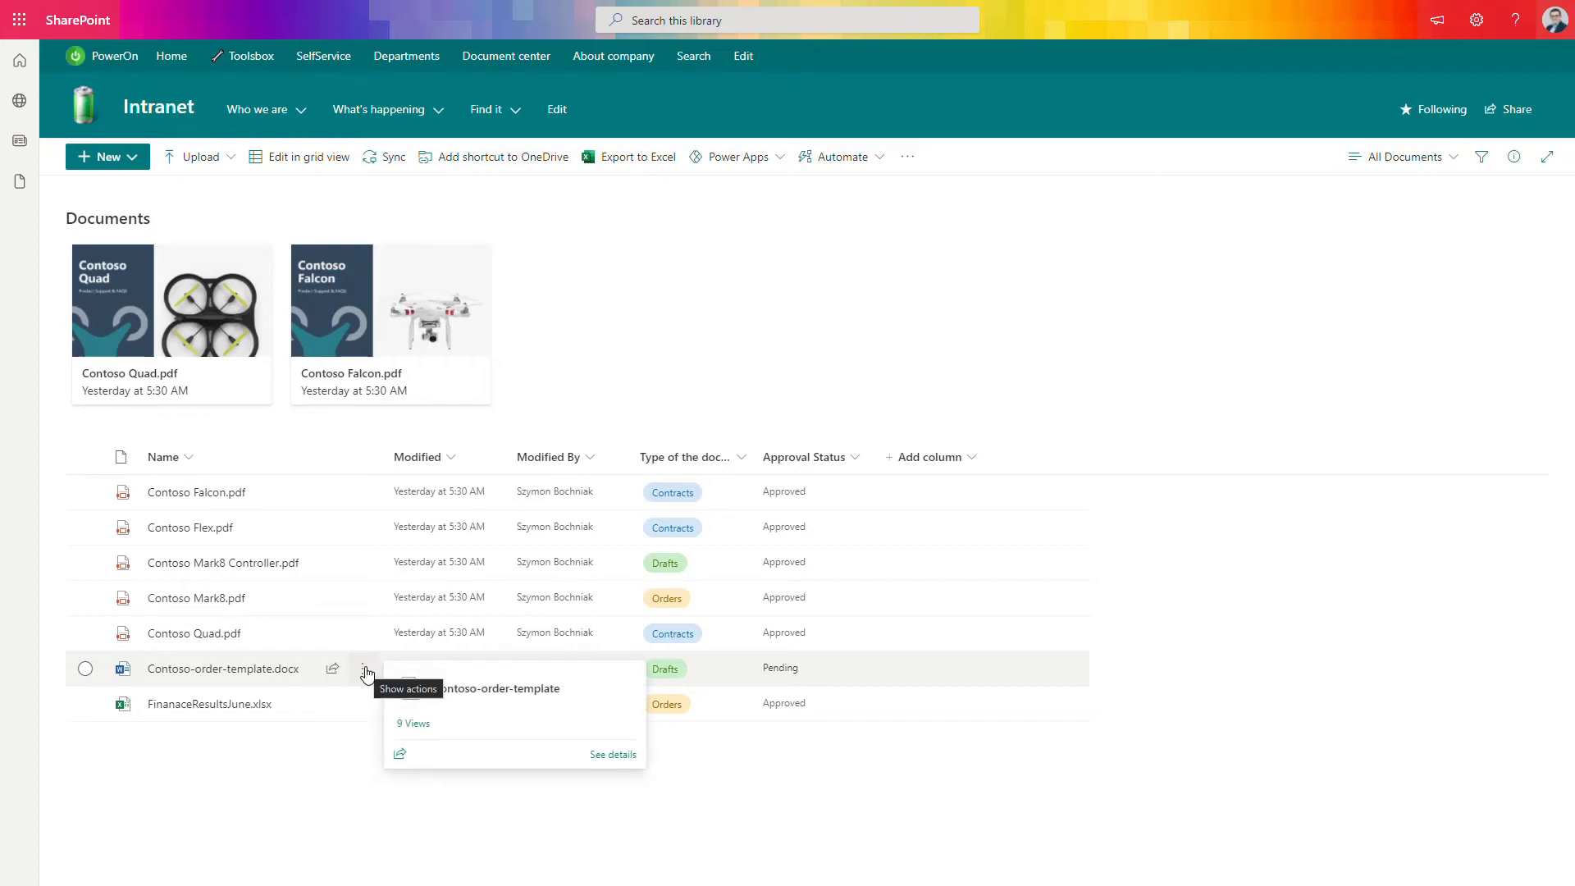
Set the approval status of Contoso-order-template.docx to Approved without a comment and clear the file selection.
{"action": "left_click", "coordinate": [363, 670]}
{"action": "mouse_move", "coordinate": [493, 834]}
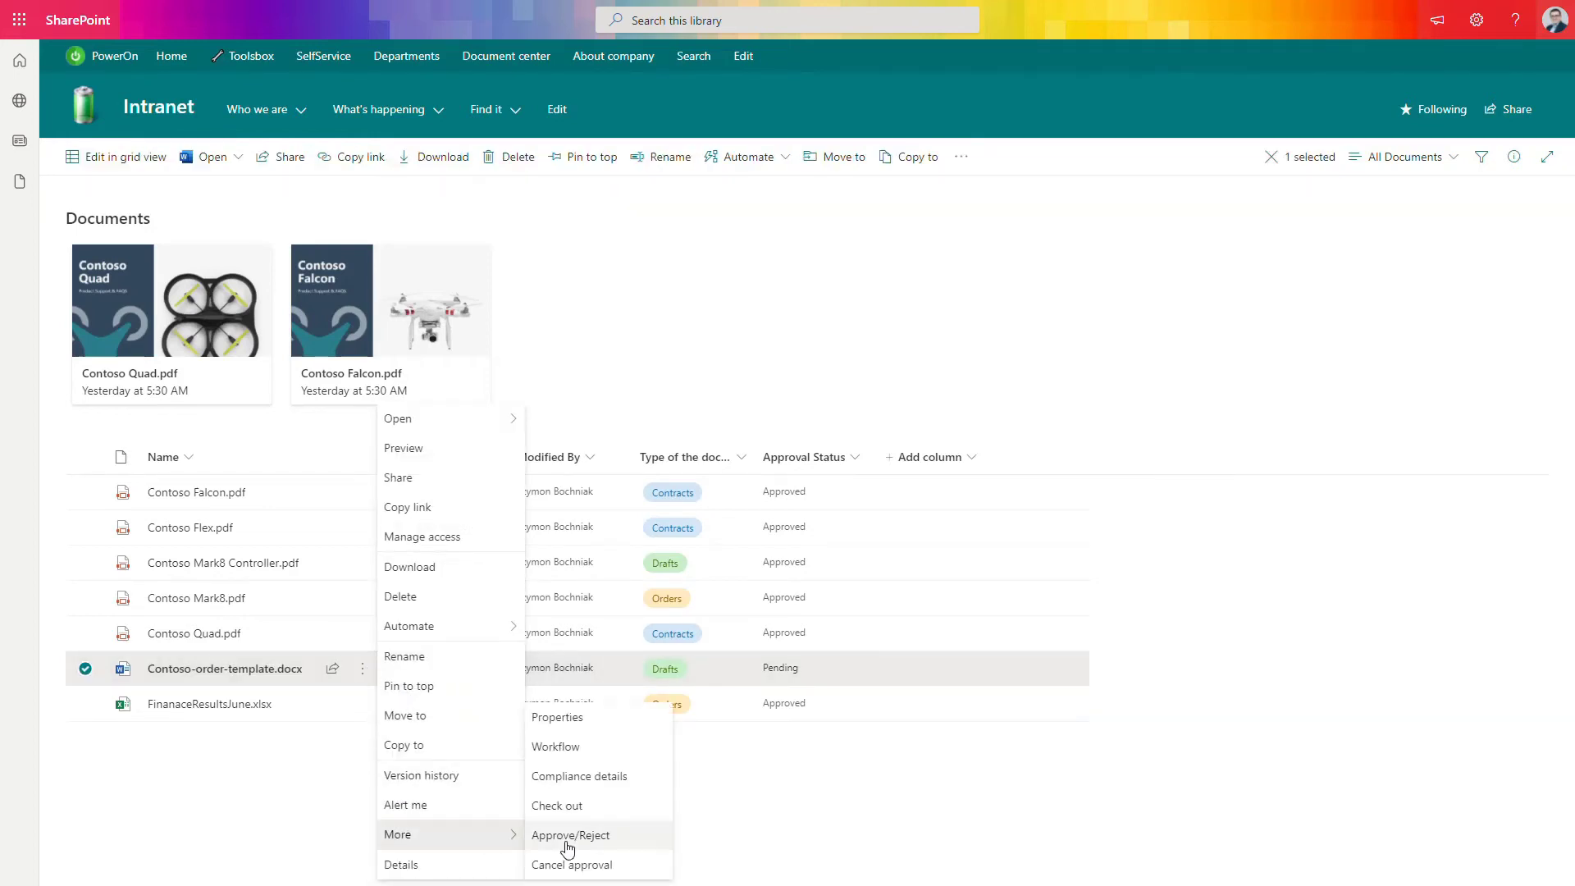
{"action": "left_click", "coordinate": [569, 838]}
{"action": "left_click", "coordinate": [686, 368]}
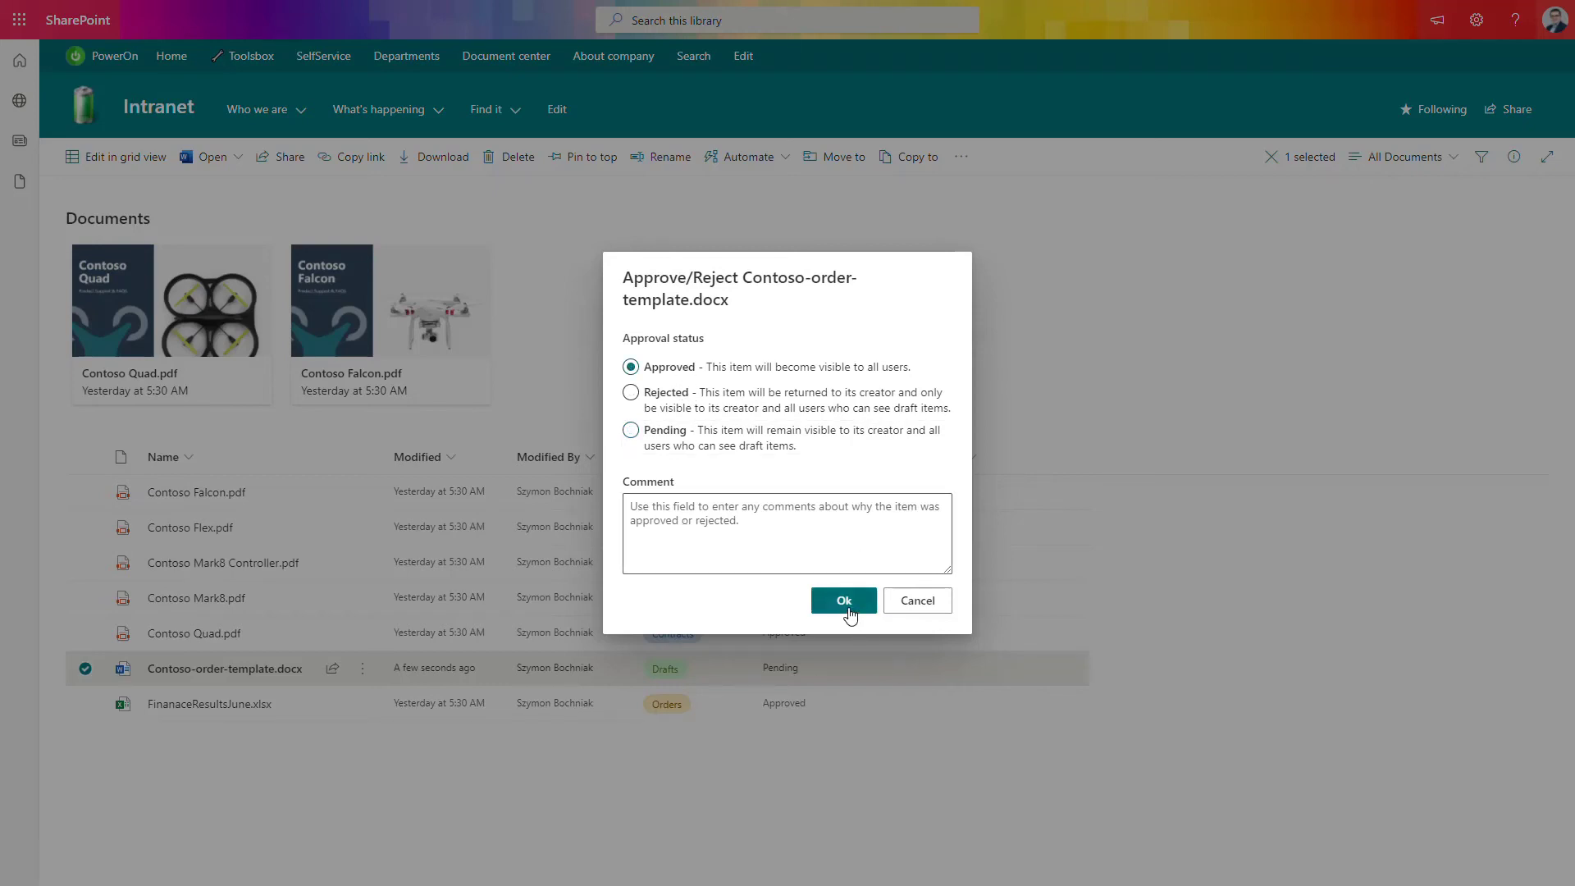
{"action": "left_click", "coordinate": [844, 601]}
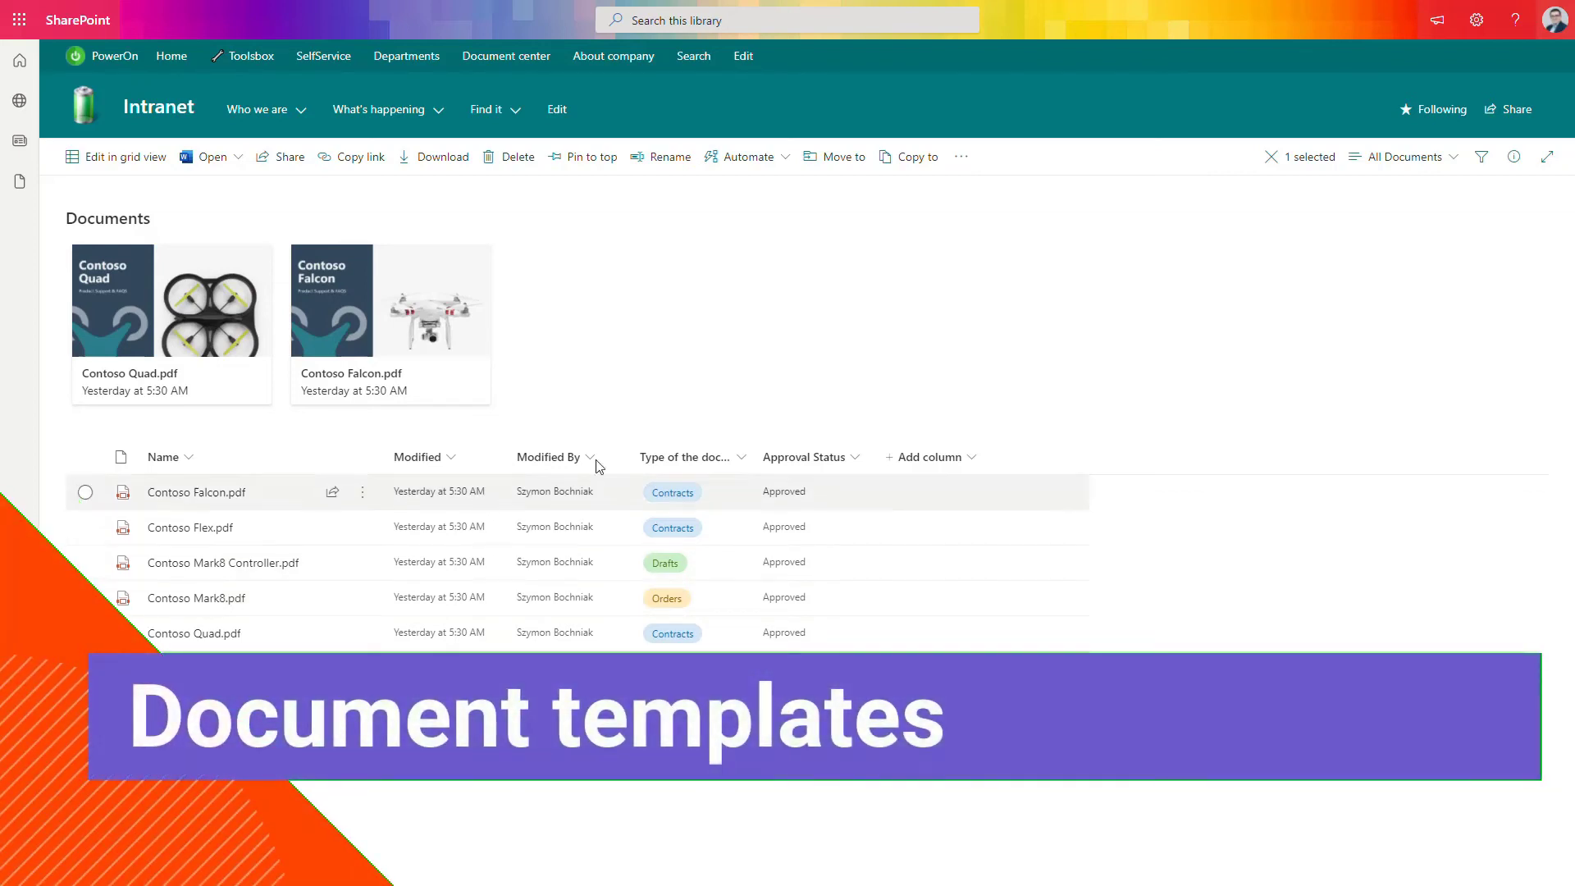
{"action": "key", "text": "Escape"}
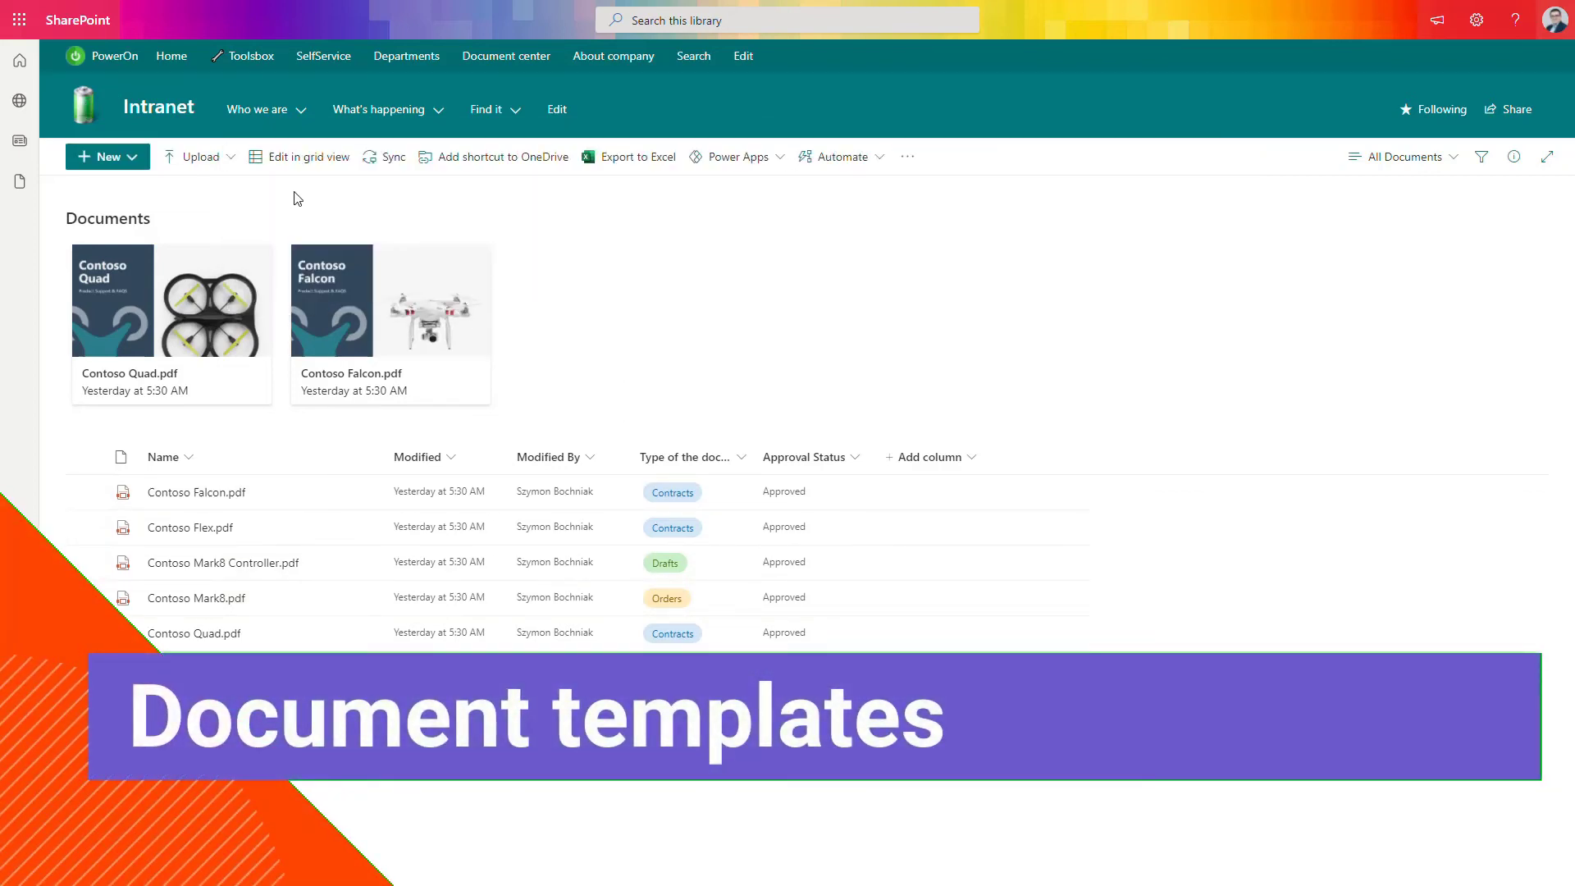
Add Template.docx from the Desktop folder as a document template for the library.
{"action": "left_click", "coordinate": [134, 156]}
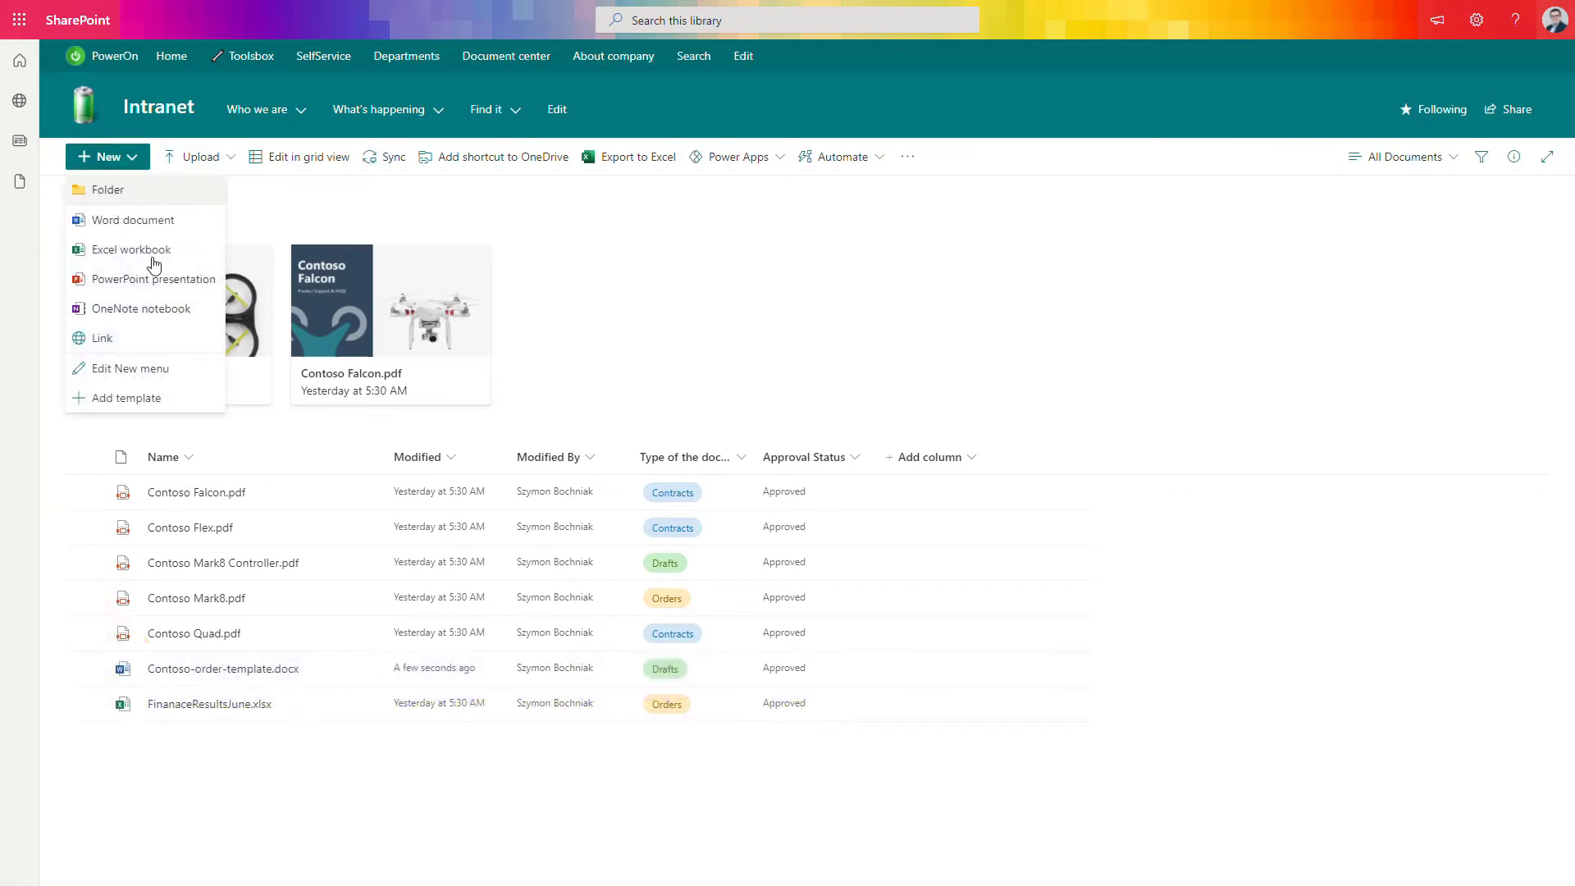
{"action": "left_click", "coordinate": [175, 405]}
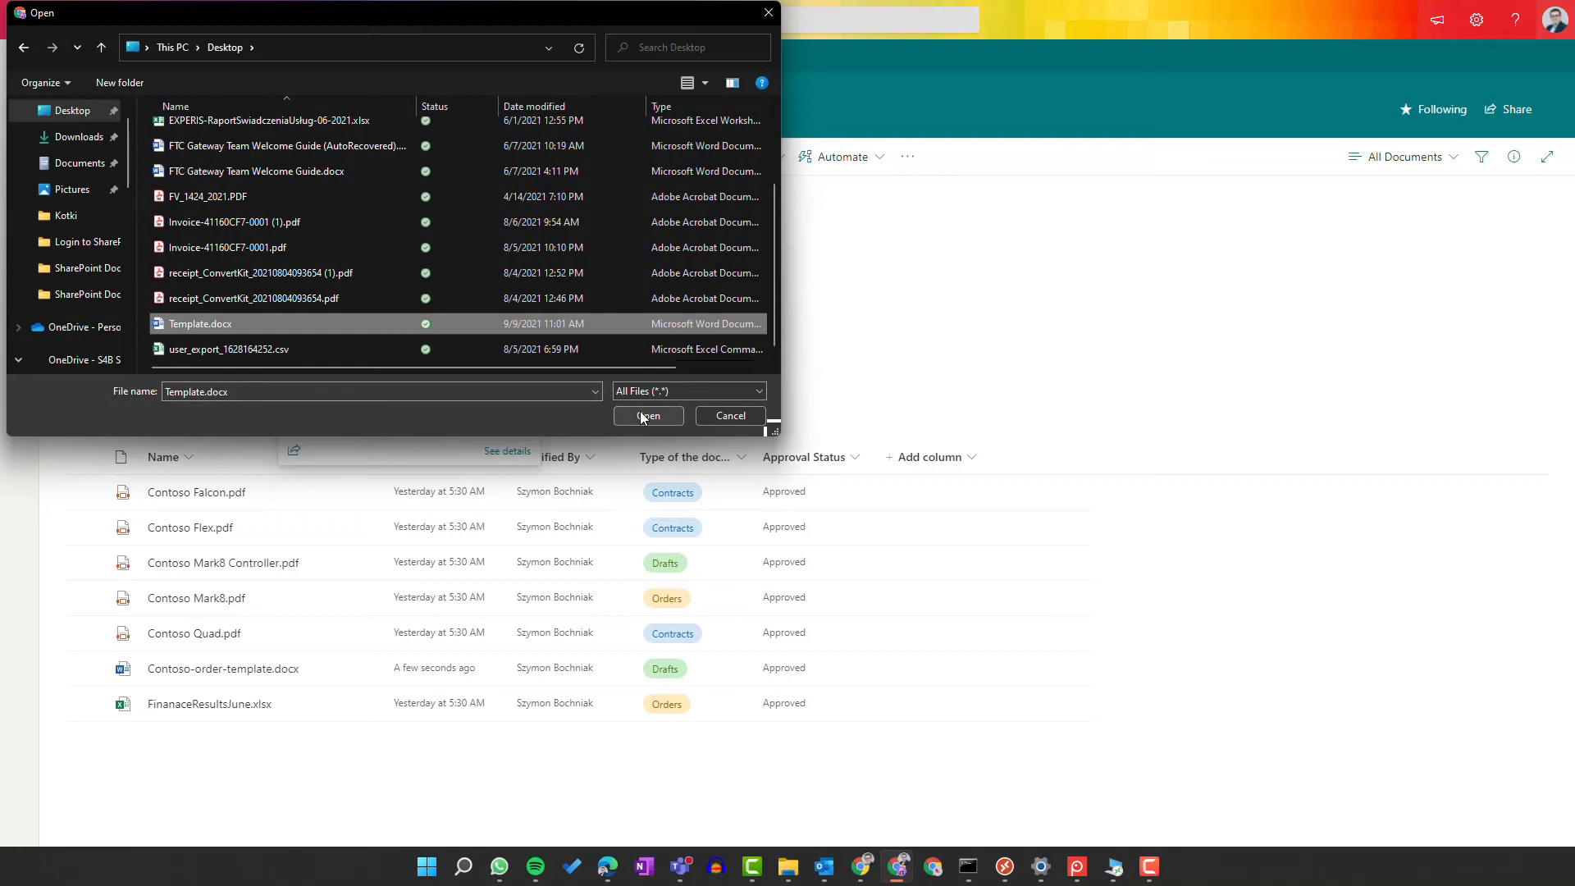
{"action": "left_click", "coordinate": [647, 416]}
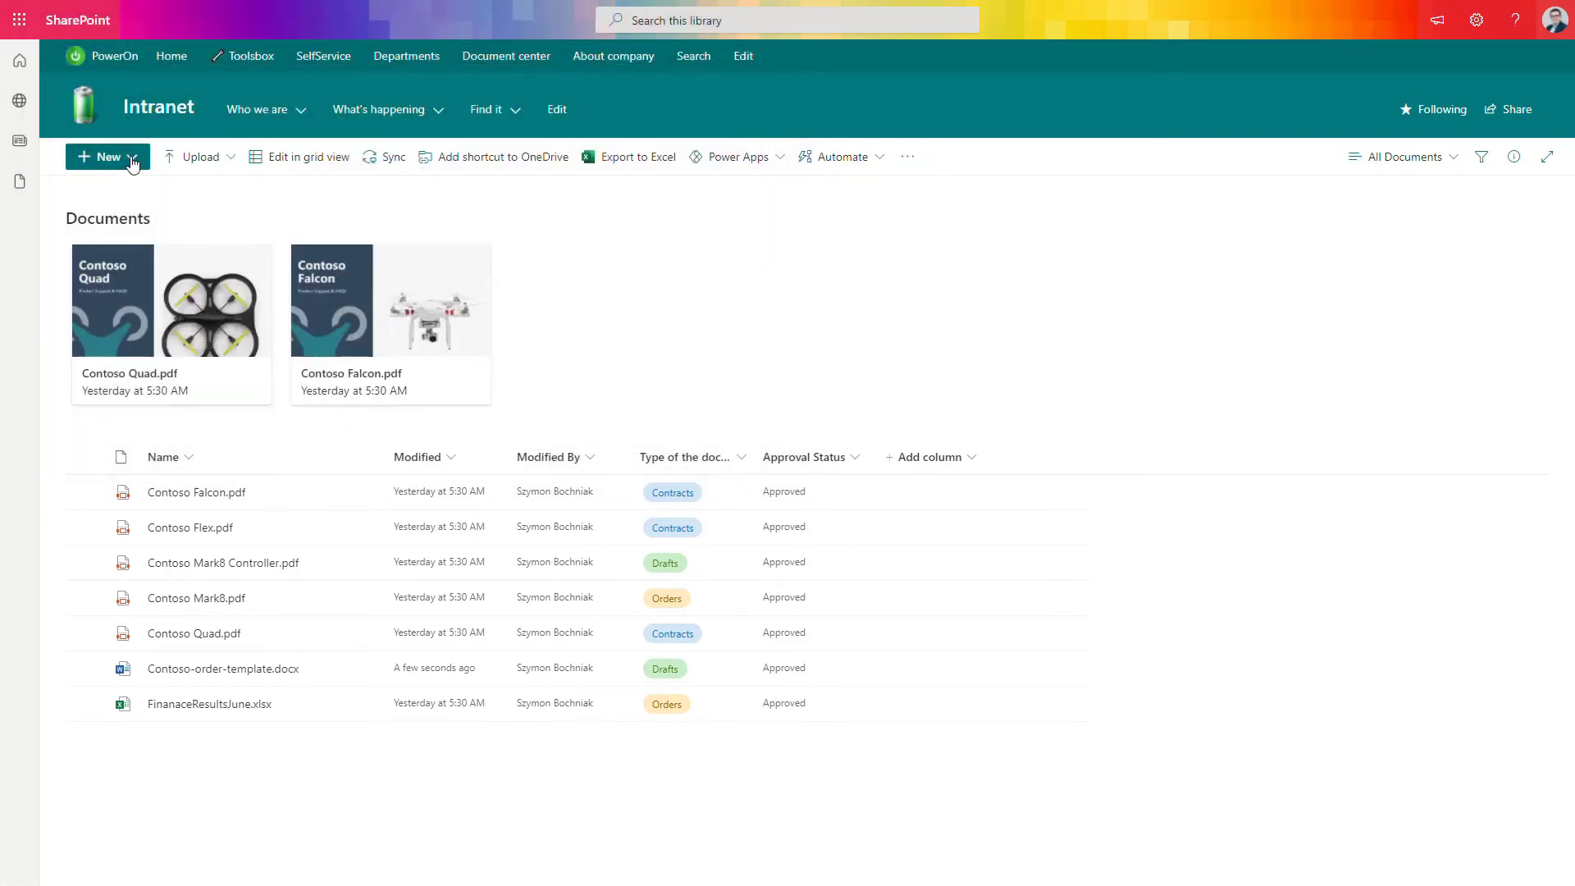
Create a new document in the library from the custom template named Template.
{"action": "left_click", "coordinate": [133, 162]}
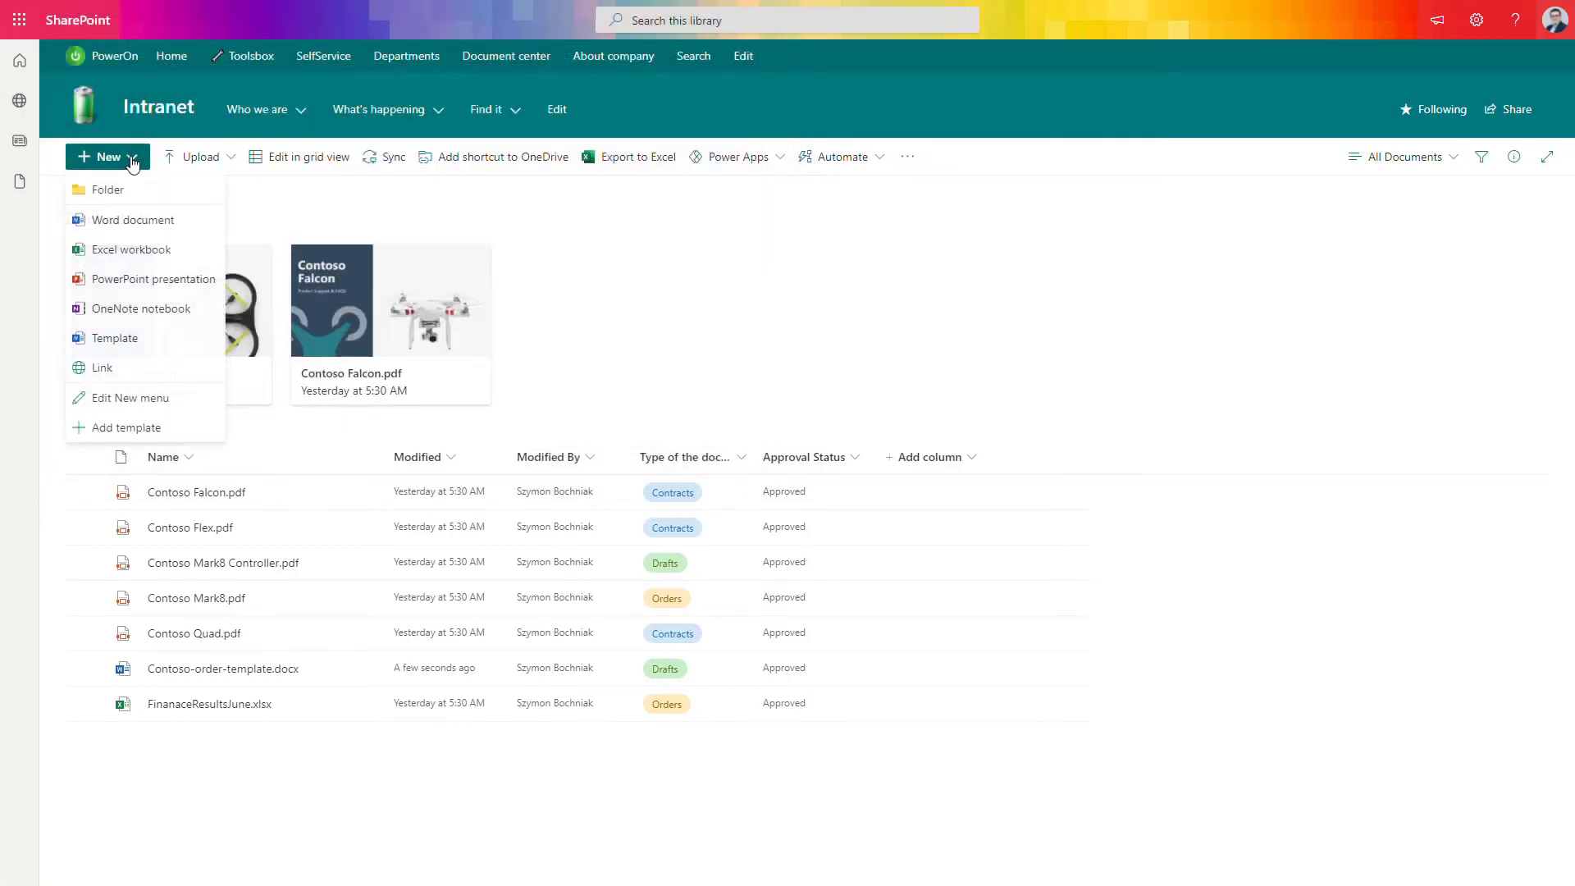
{"action": "left_click", "coordinate": [131, 348]}
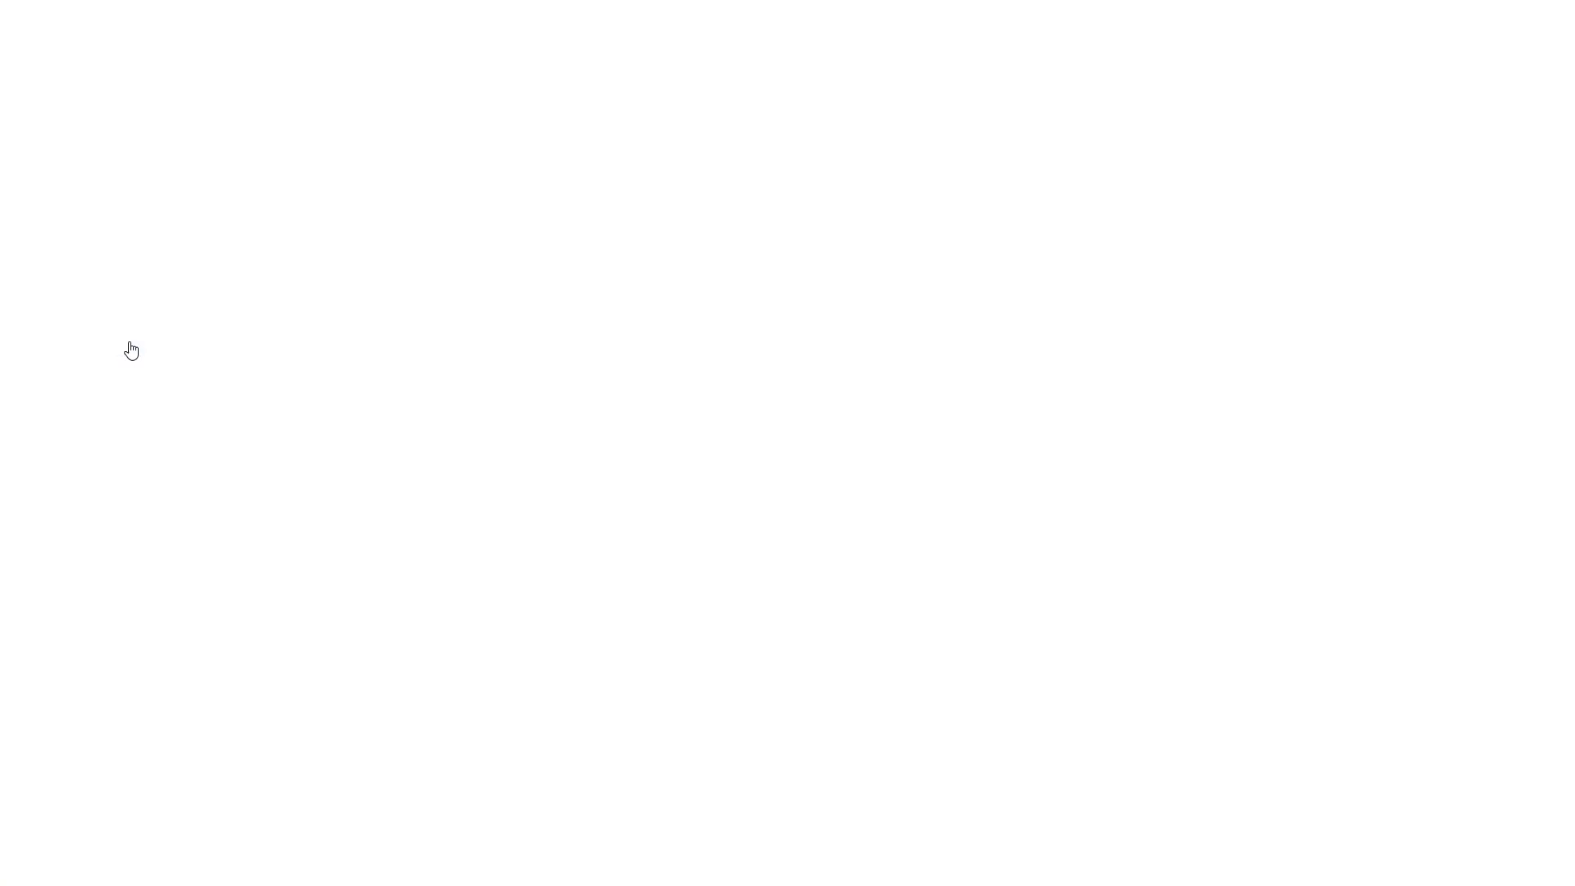